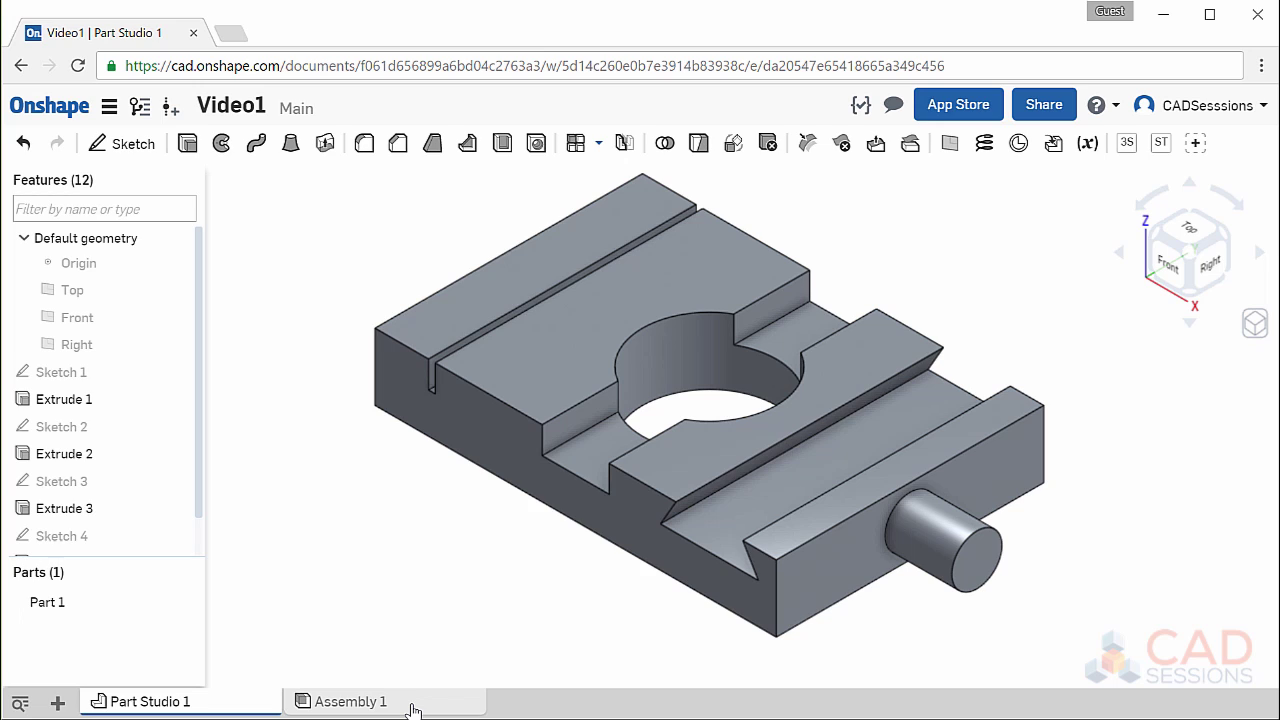
Open Assembly 1 and view the parts available for insertion without inserting any
click(412, 708)
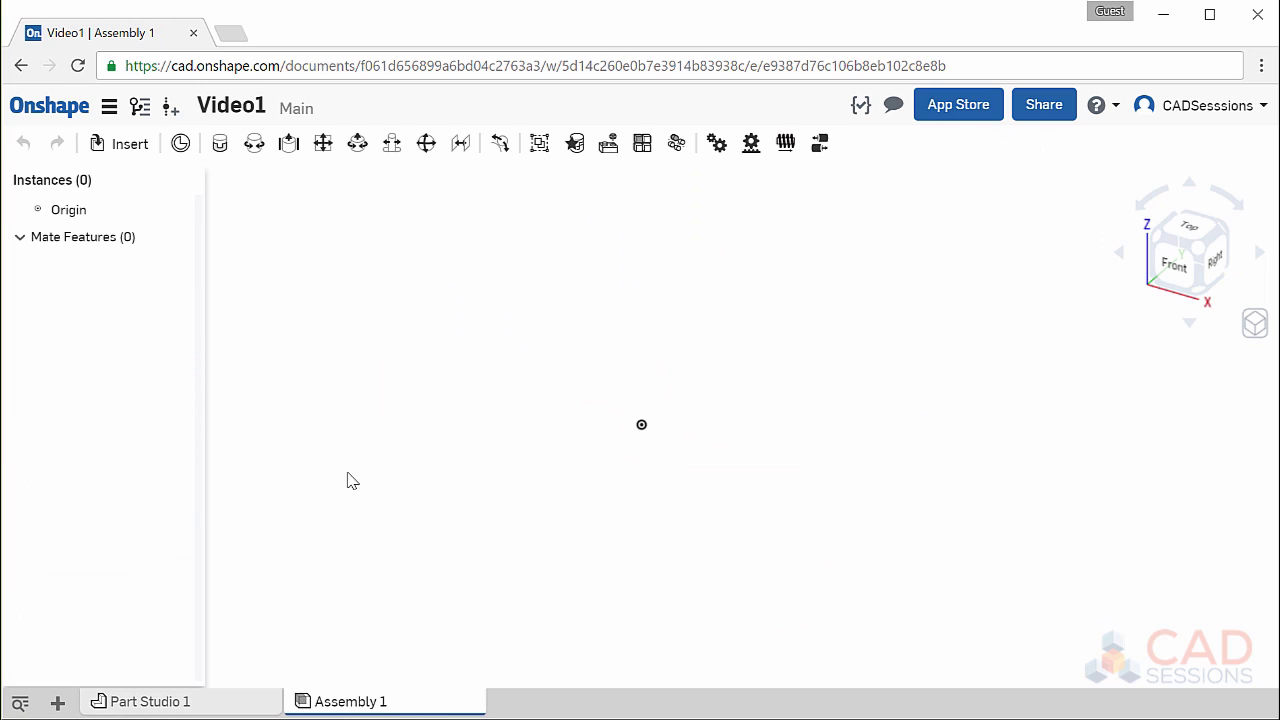
click(130, 144)
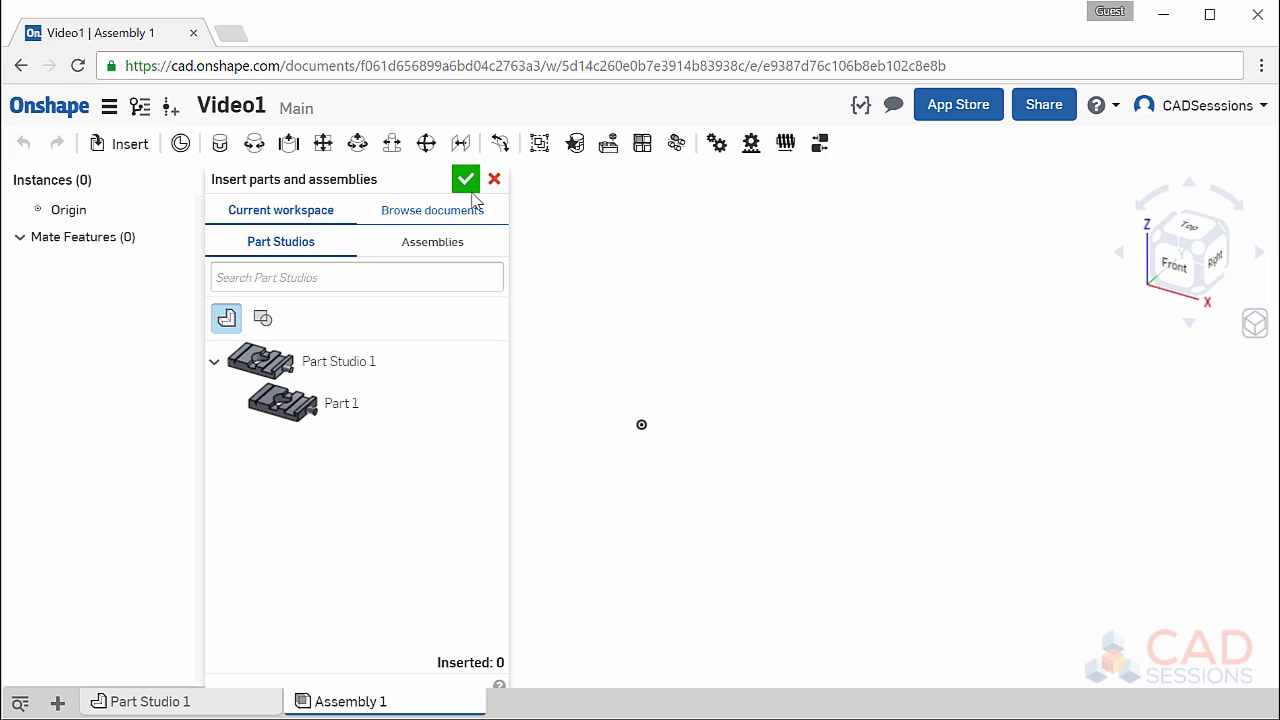
key(Escape)
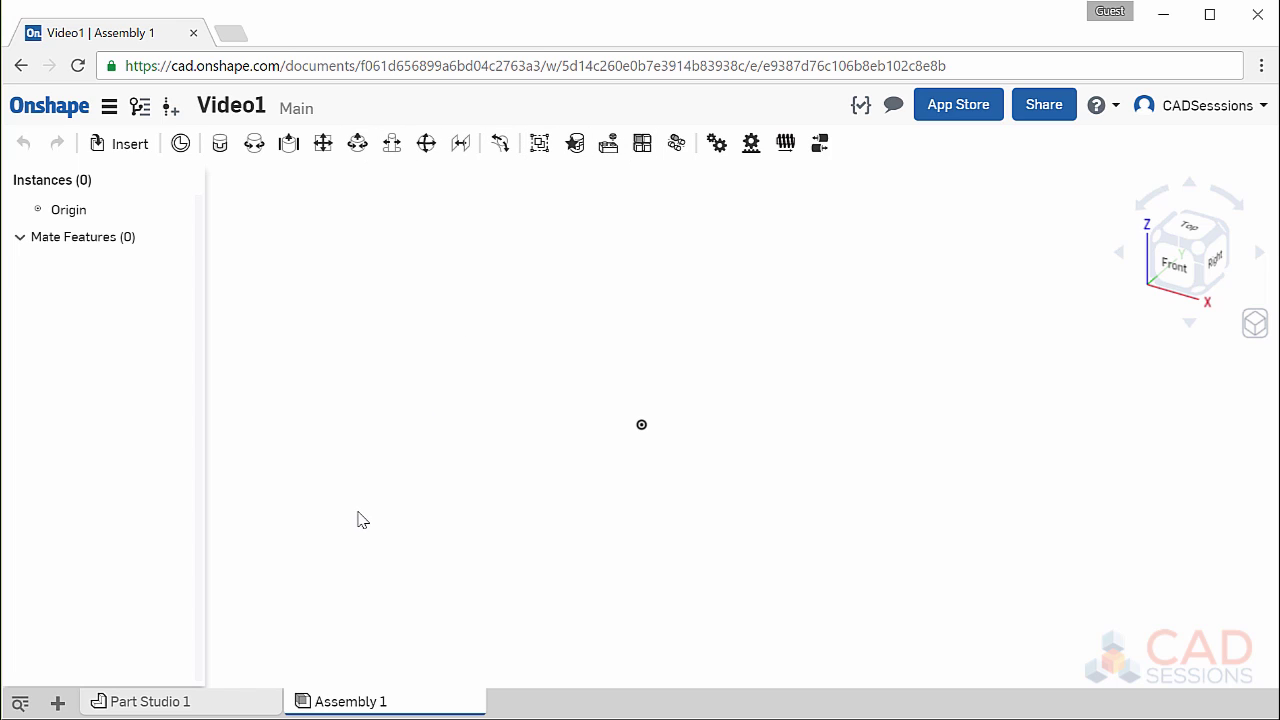
Create a new folder in the document, keeping its default name
click(60, 705)
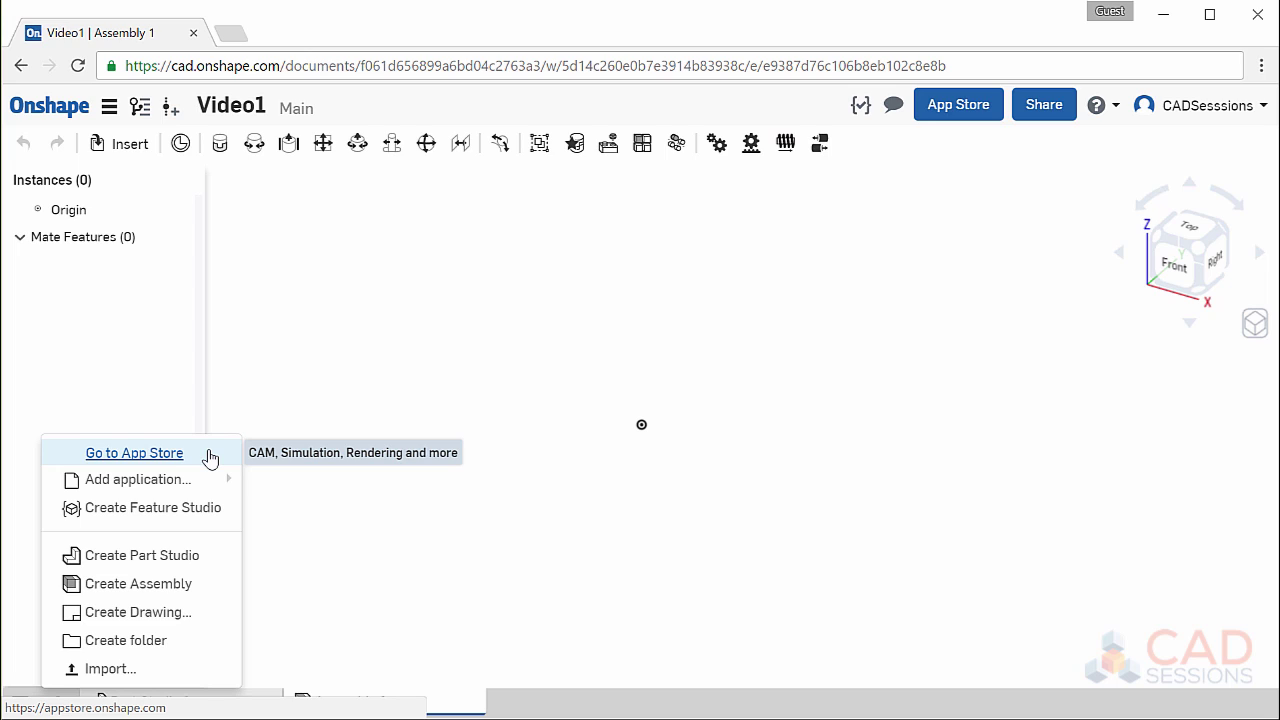
mouse_move(210, 485)
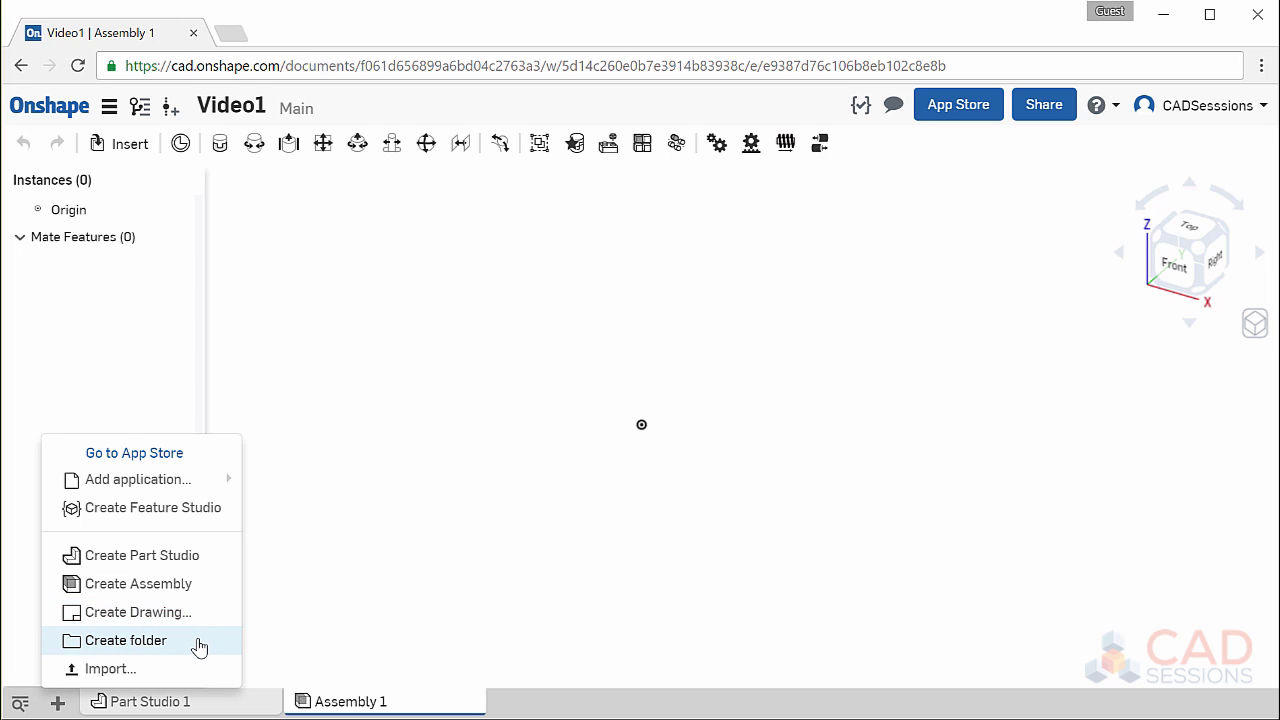
click(199, 641)
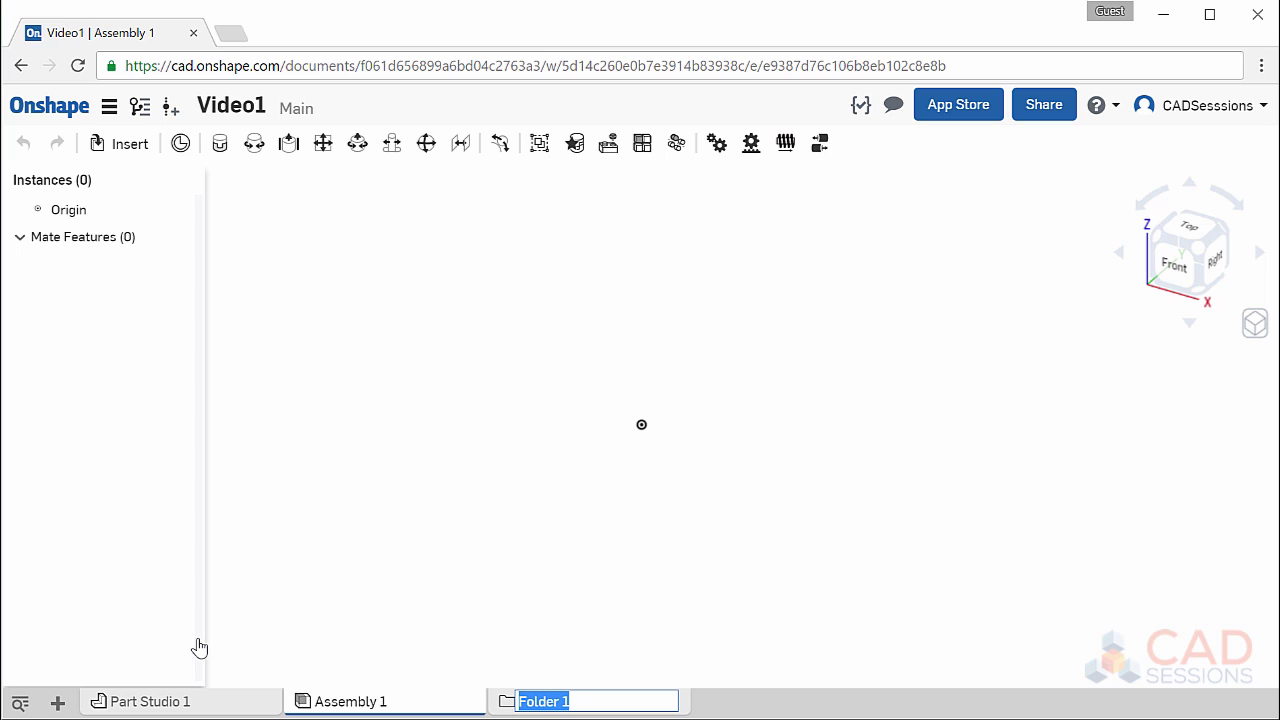
click(750, 708)
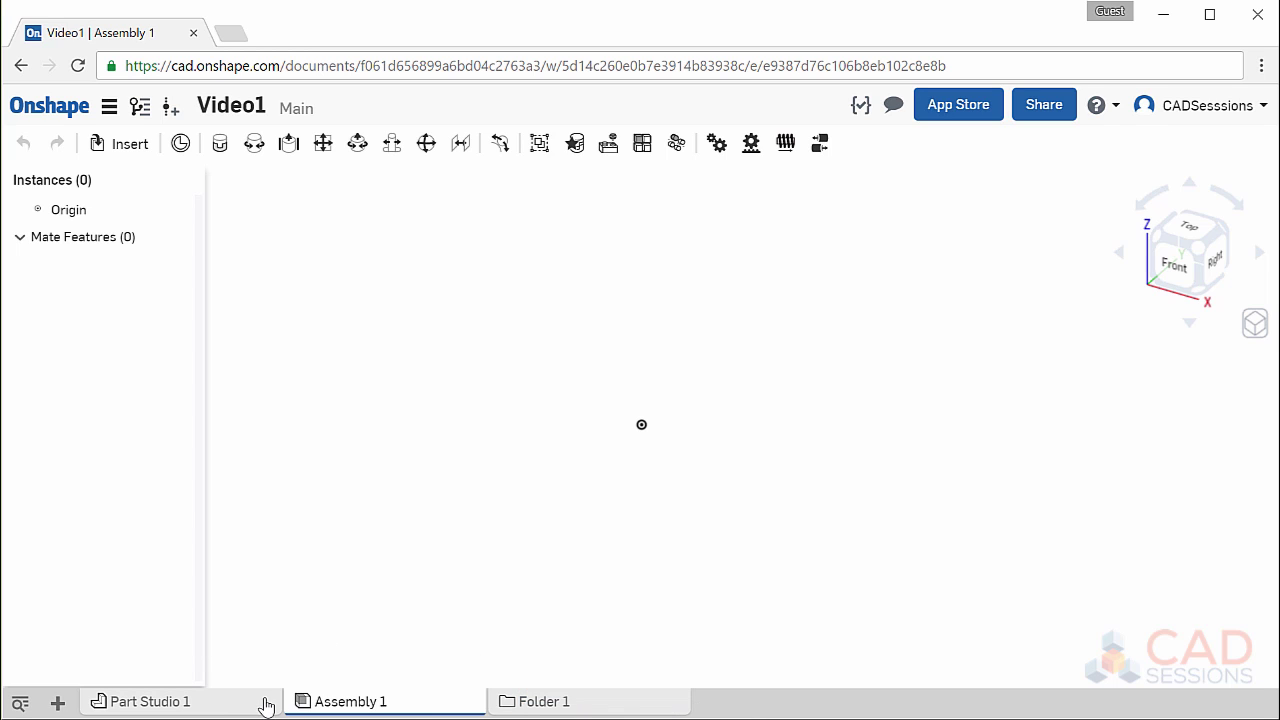
Move Part Studio 1 and Assembly 1 into Folder 1 and open the folder
click(229, 705)
drag(223, 705, 590, 710)
drag(232, 705, 344, 706)
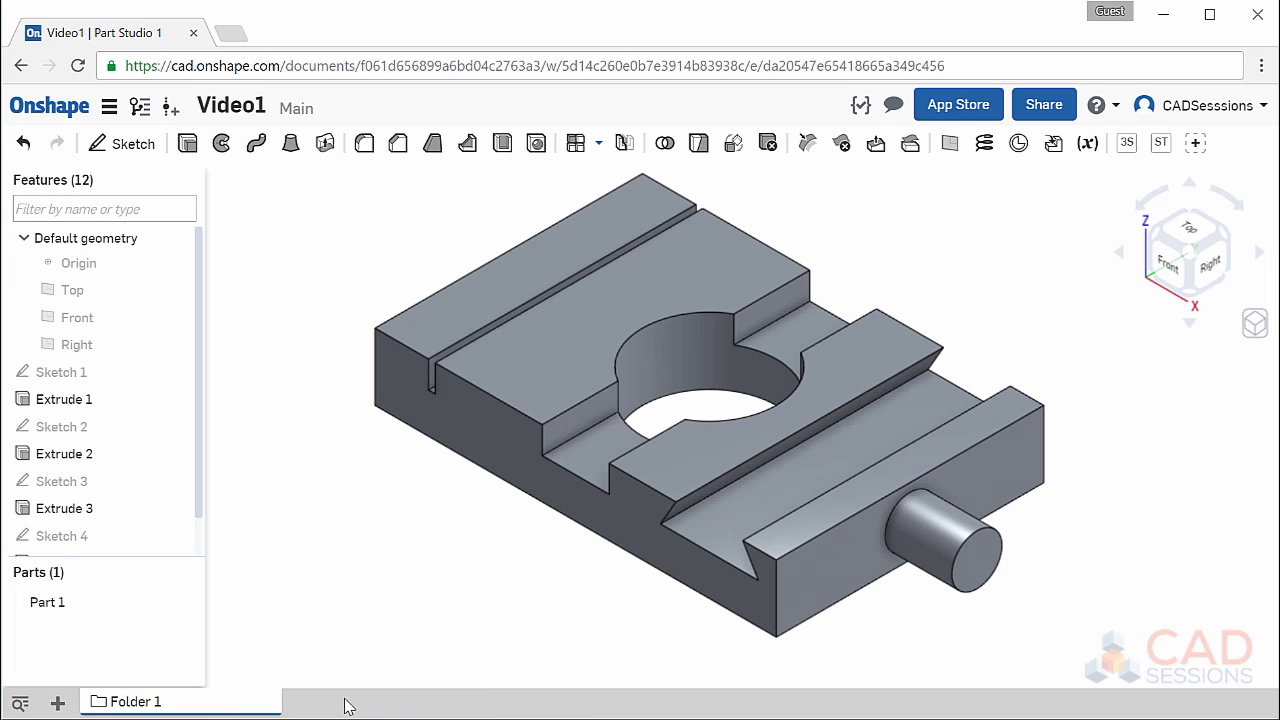
click(230, 702)
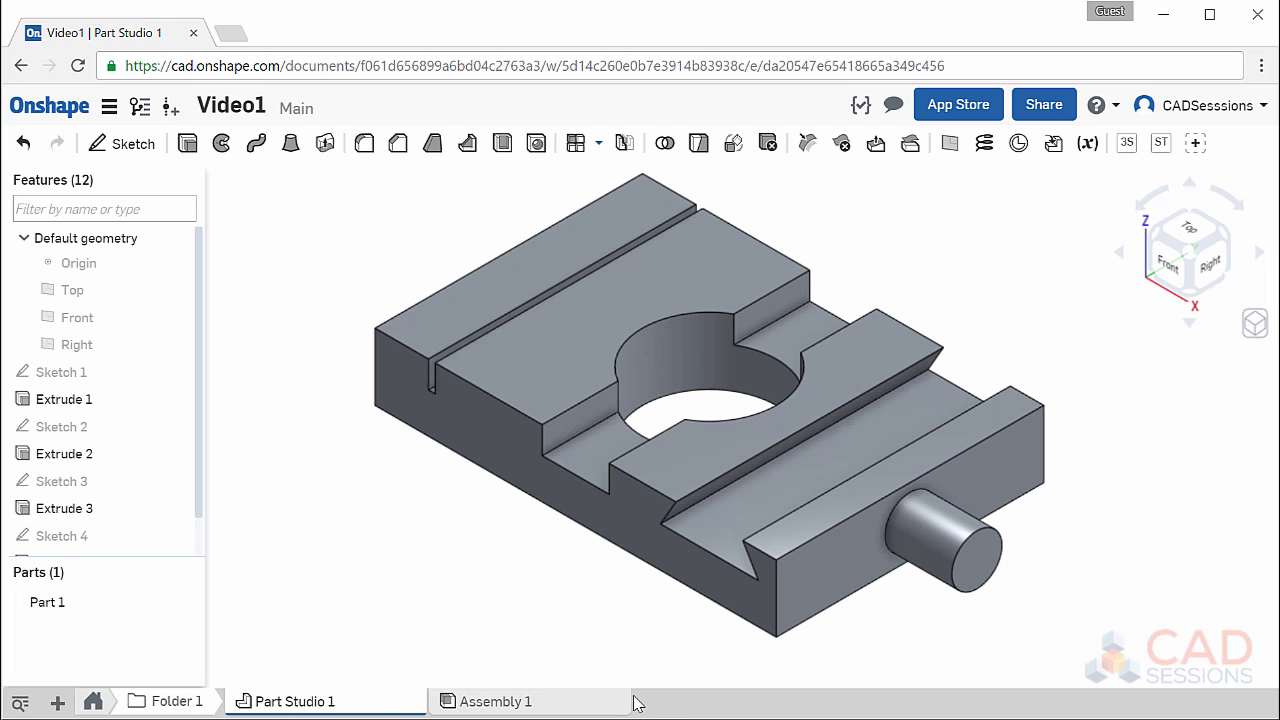
Move Part Studio 1 and Assembly 1 out of Folder 1 to its parent folder
right_click(338, 702)
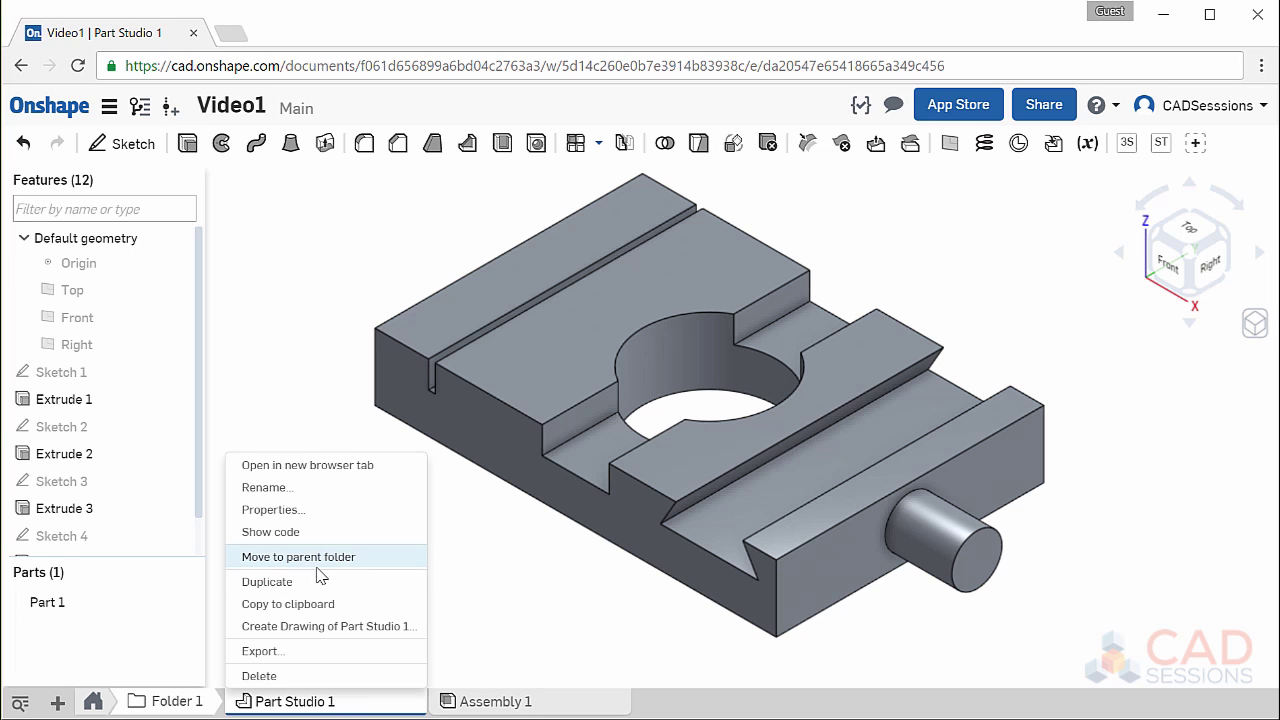
click(317, 566)
right_click(323, 702)
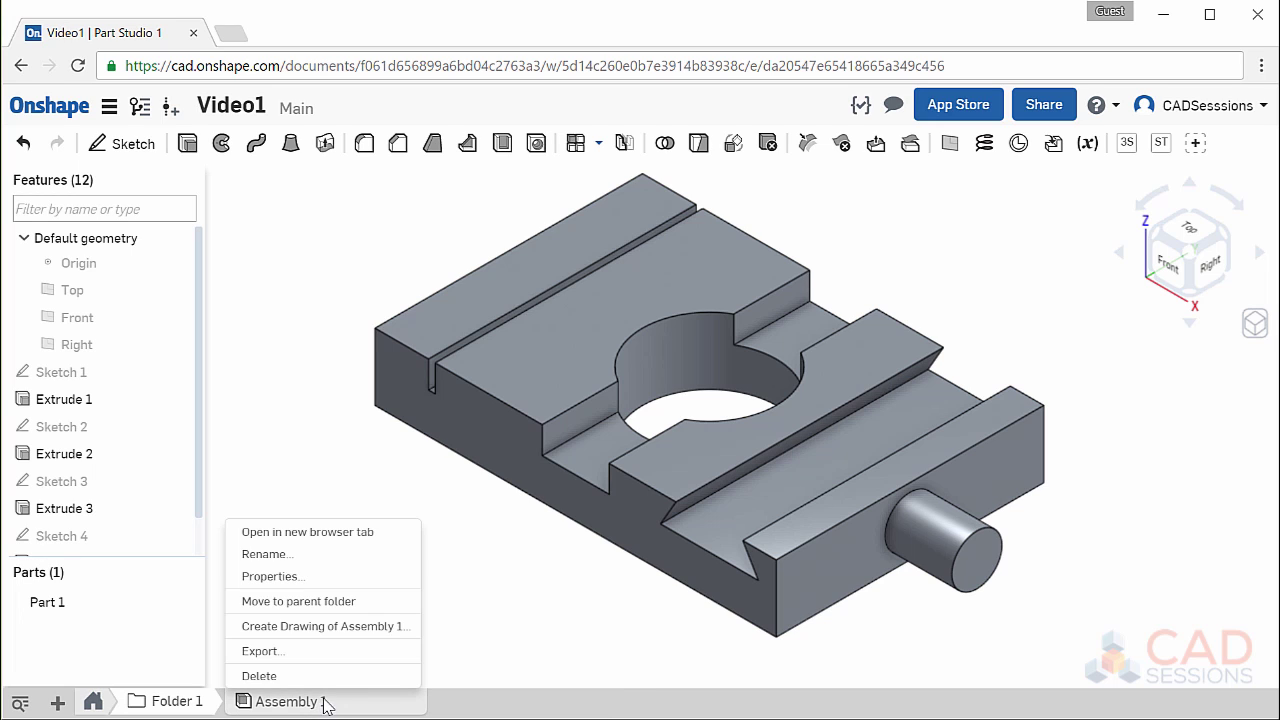
click(333, 606)
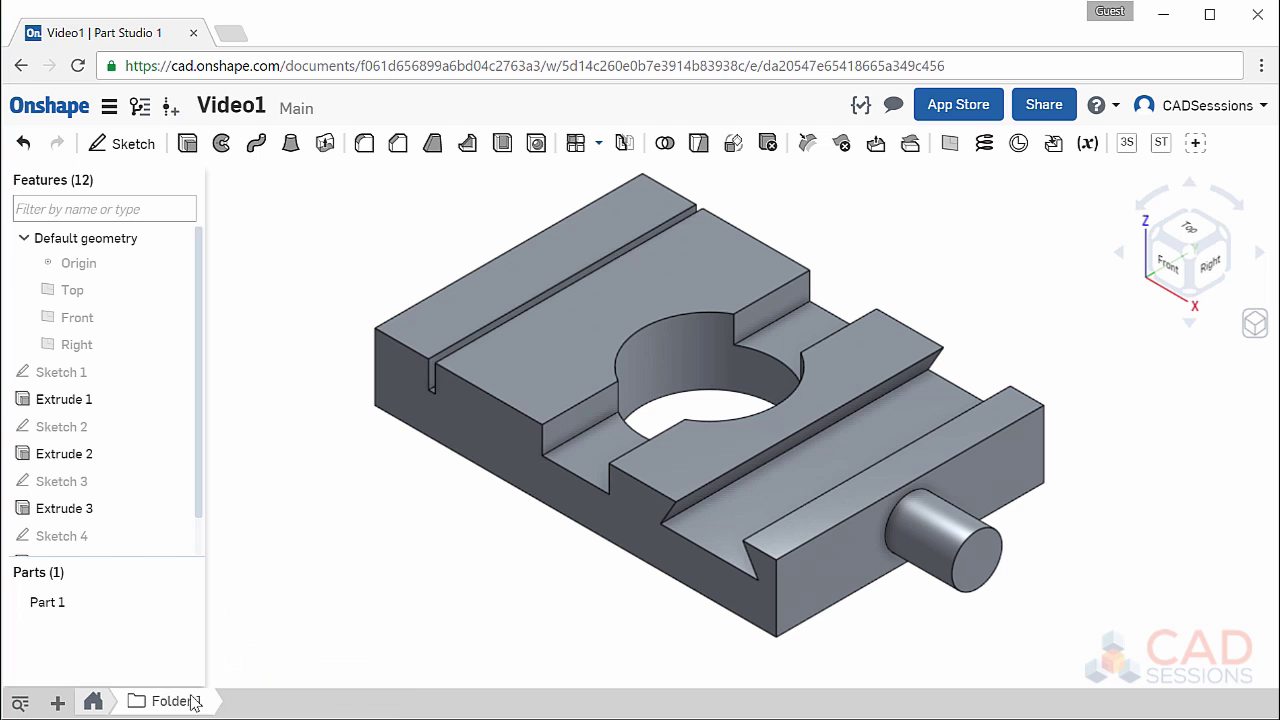
click(58, 703)
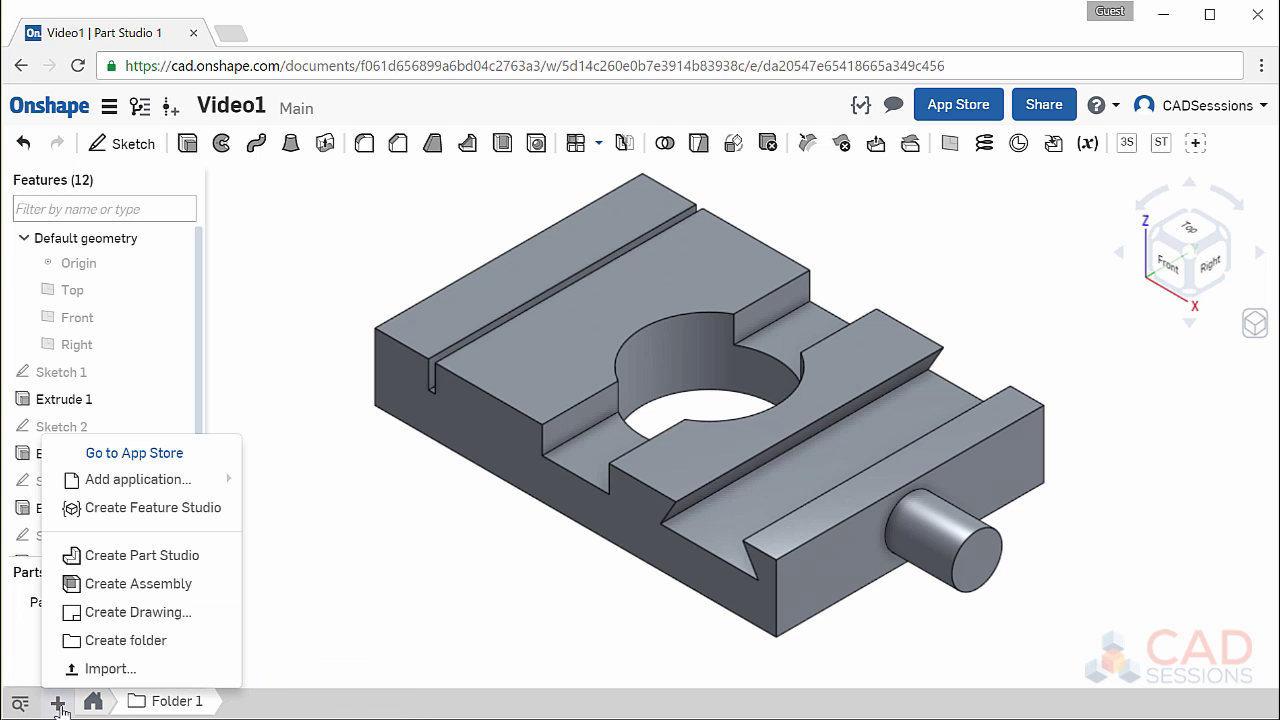
click(100, 669)
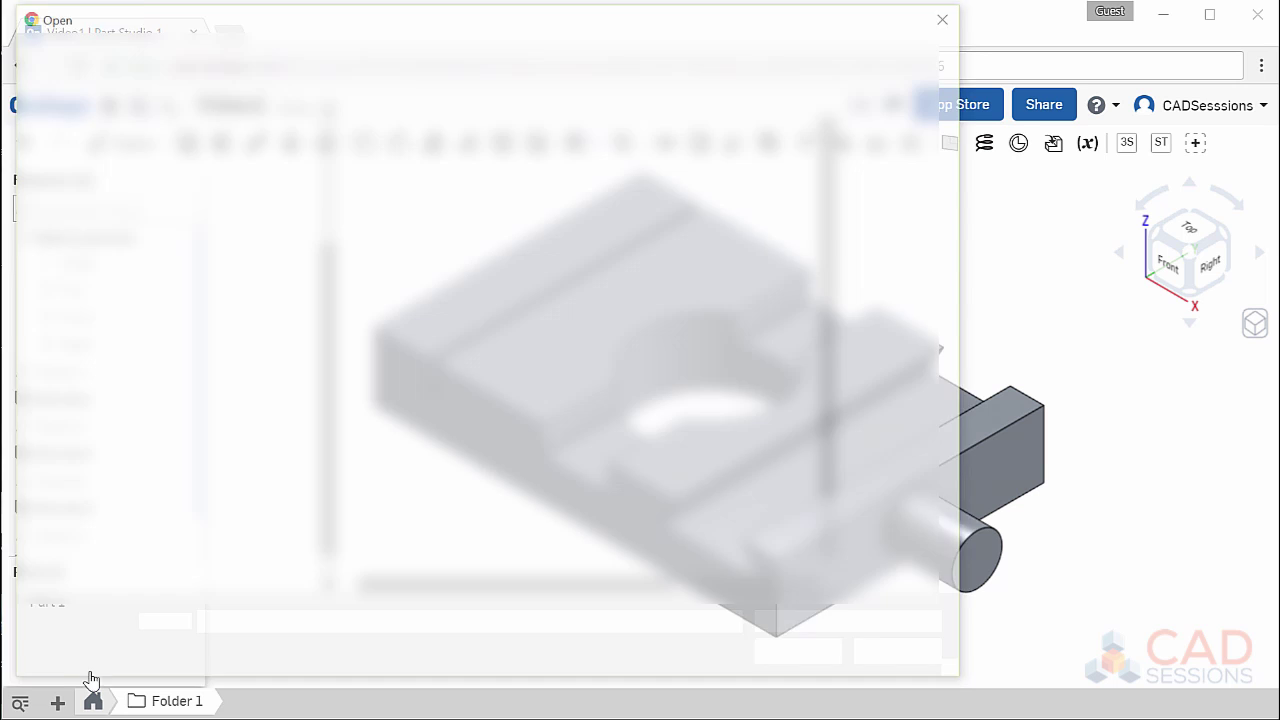
click(903, 657)
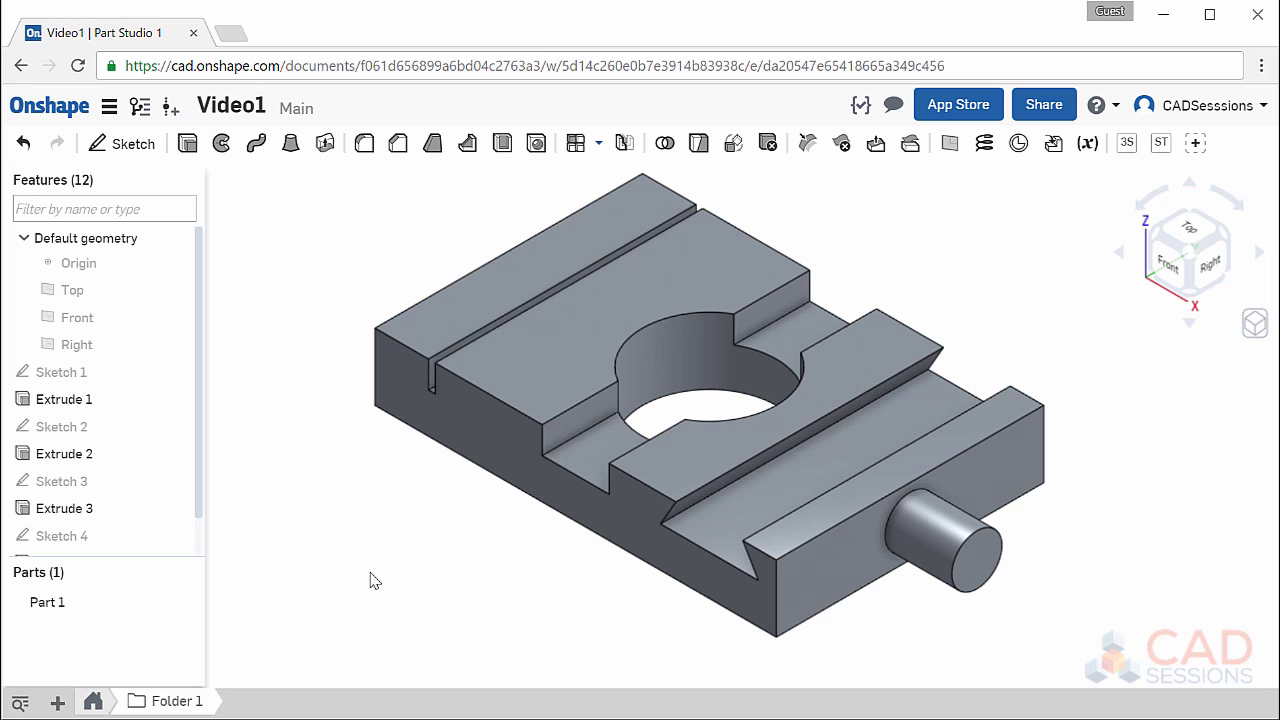
Return to the document's top level and view the options available for Part Studio 1
click(94, 702)
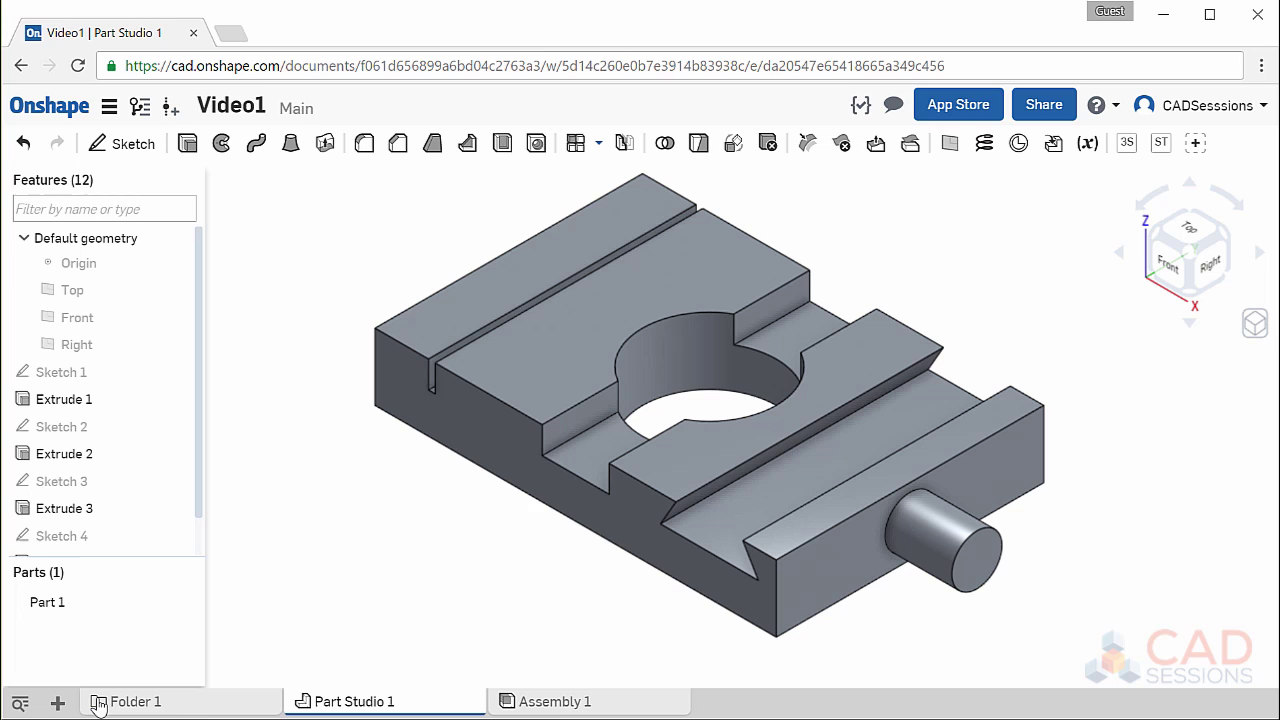
right_click(359, 703)
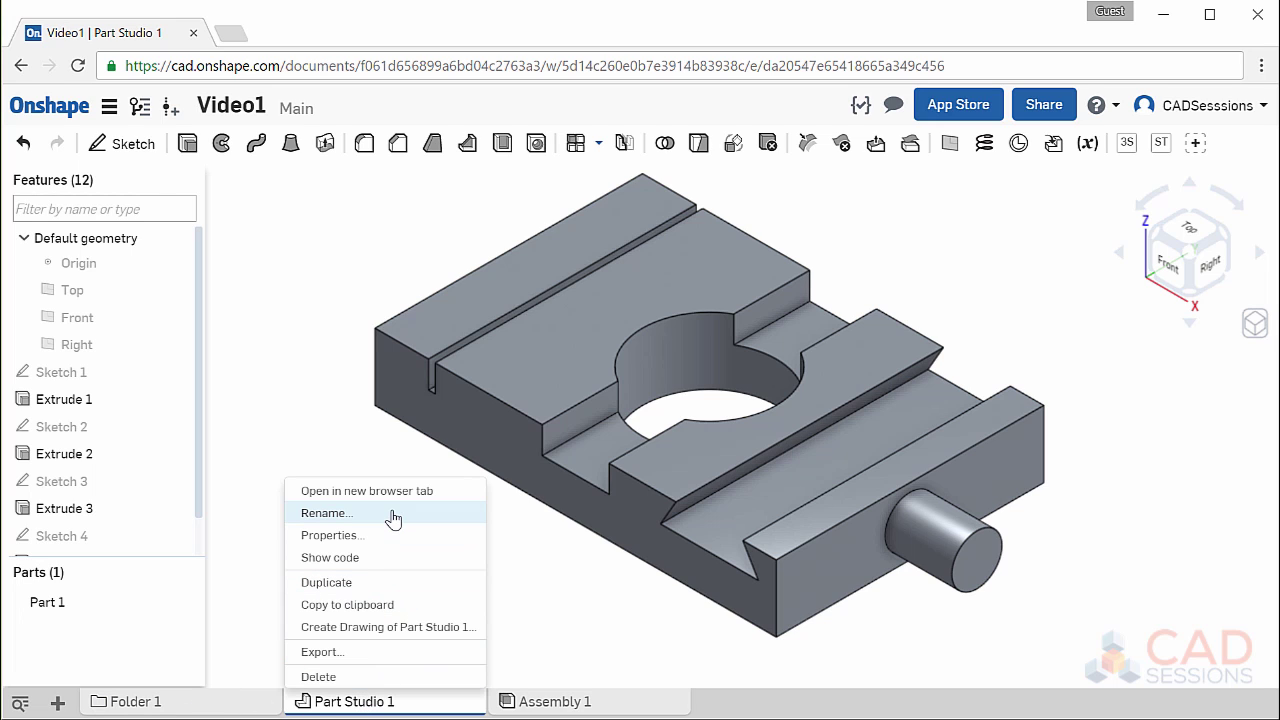
click(300, 393)
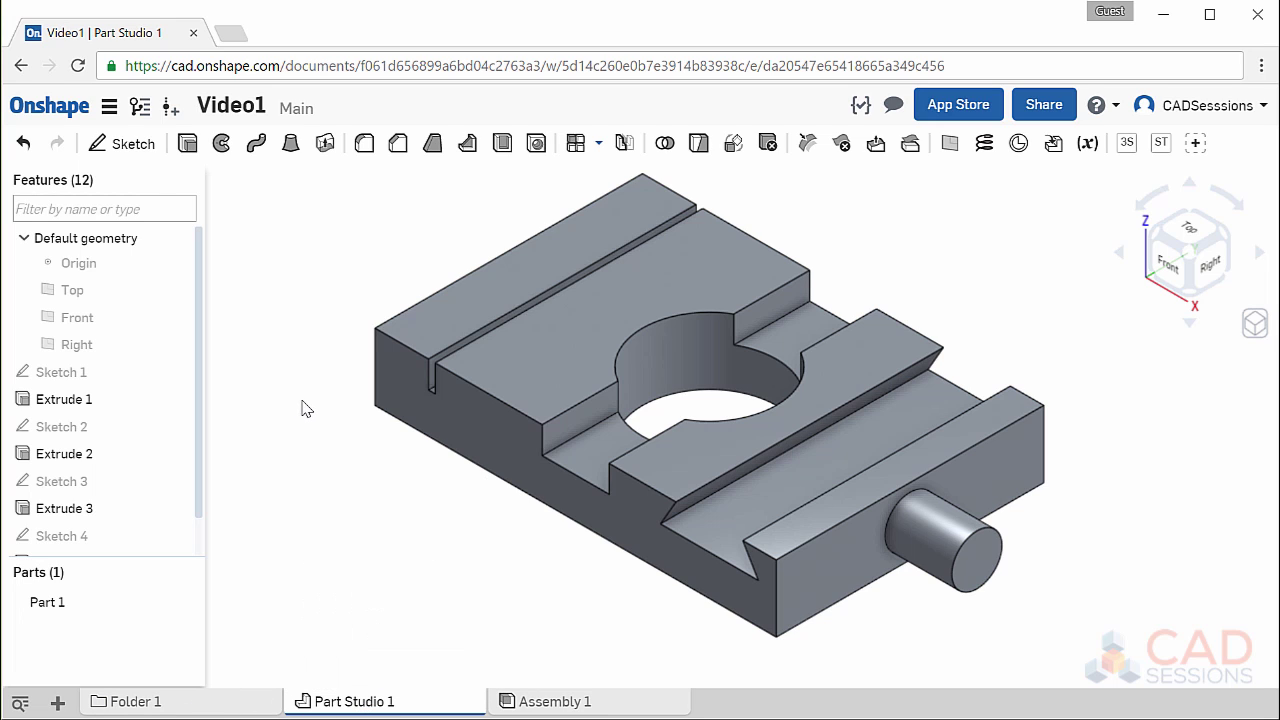
Go to My documents and view the details of Demo video, ball bearing - Copy, Mechanical Movements and Logo practice1
click(80, 117)
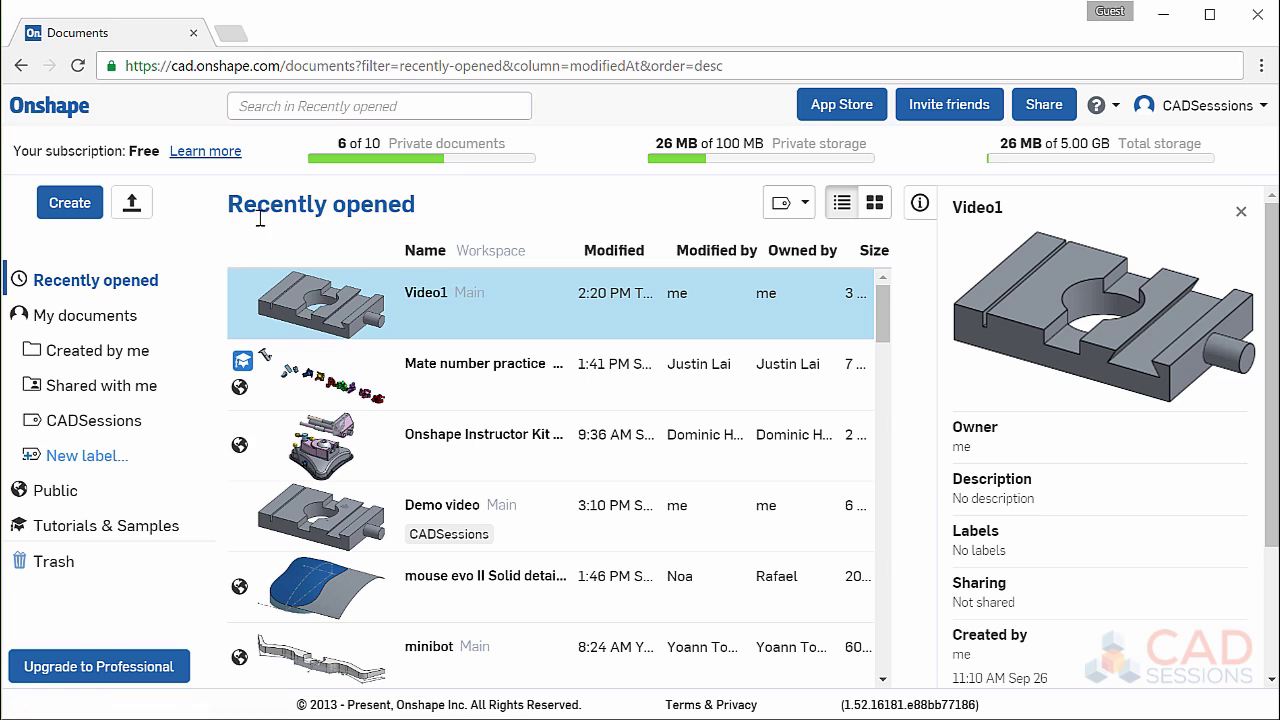
click(120, 331)
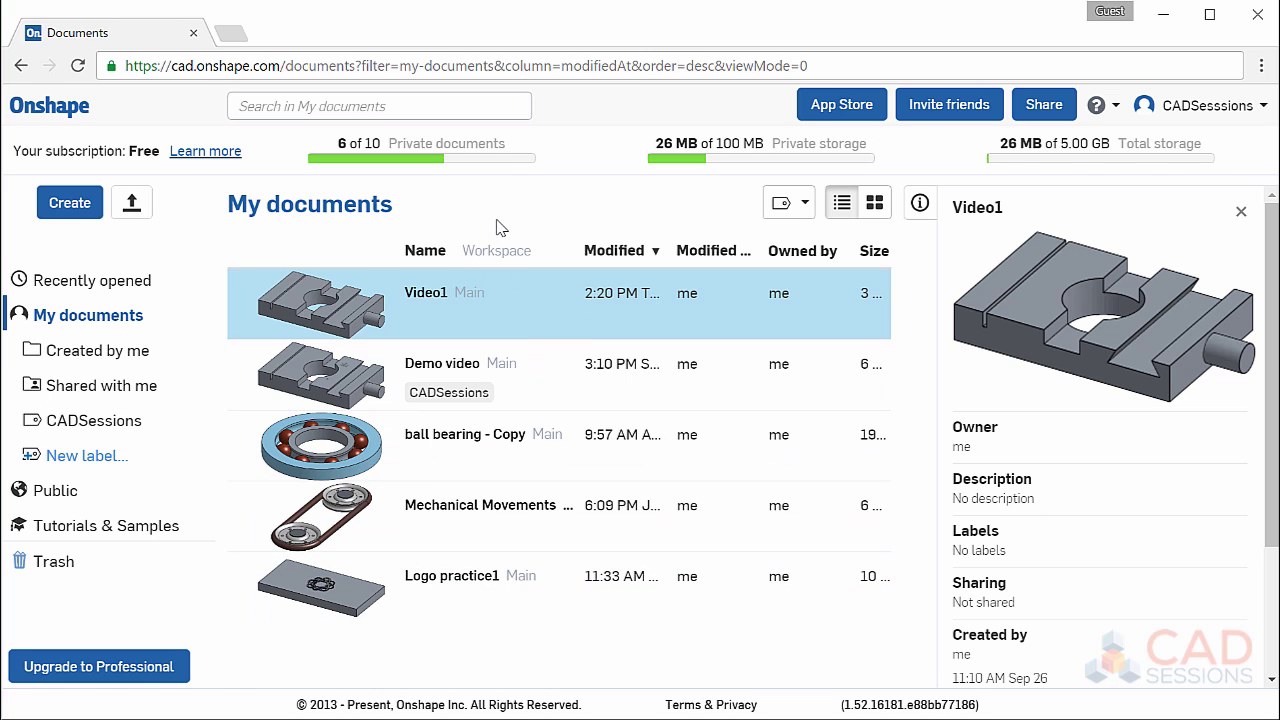
click(551, 368)
click(551, 446)
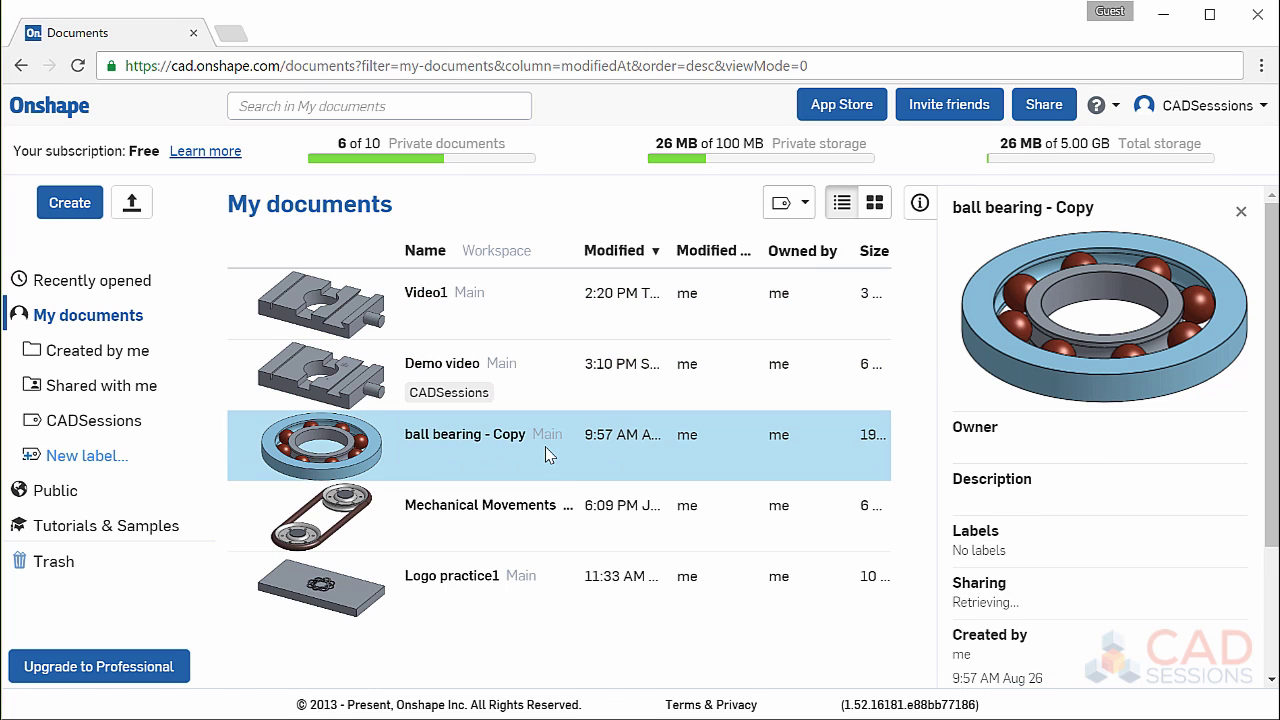
click(540, 537)
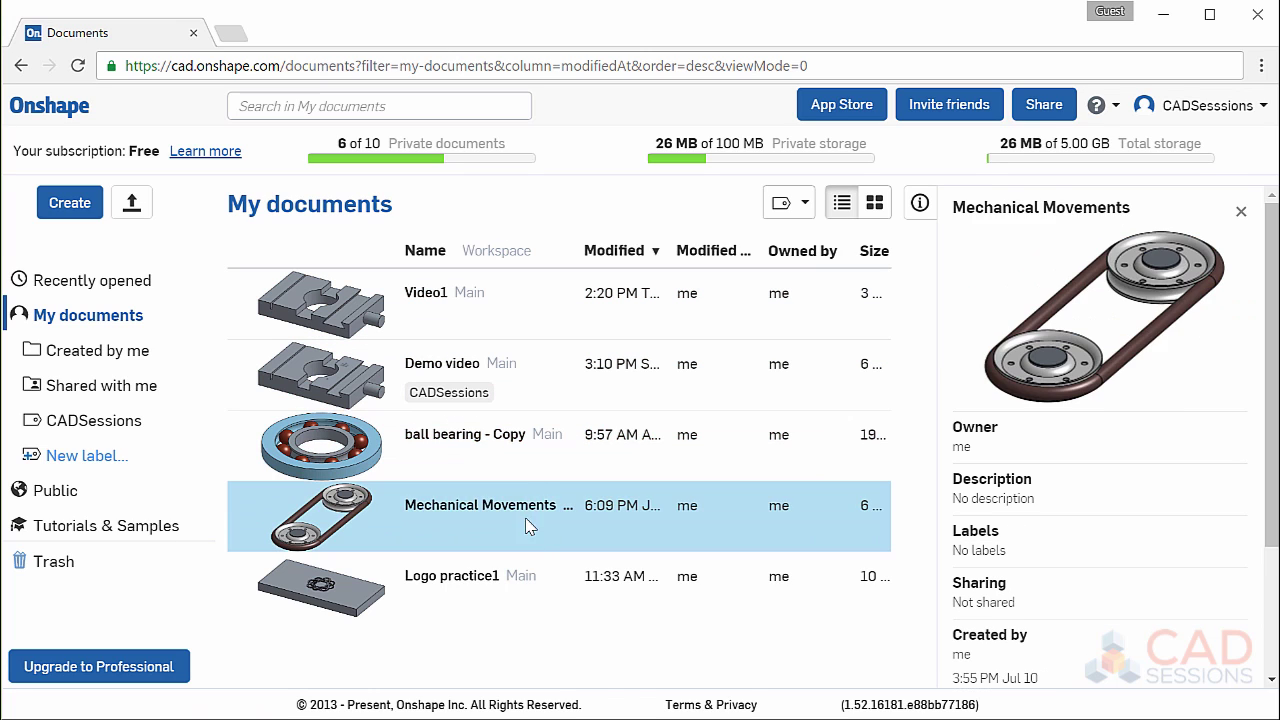
click(560, 574)
click(556, 653)
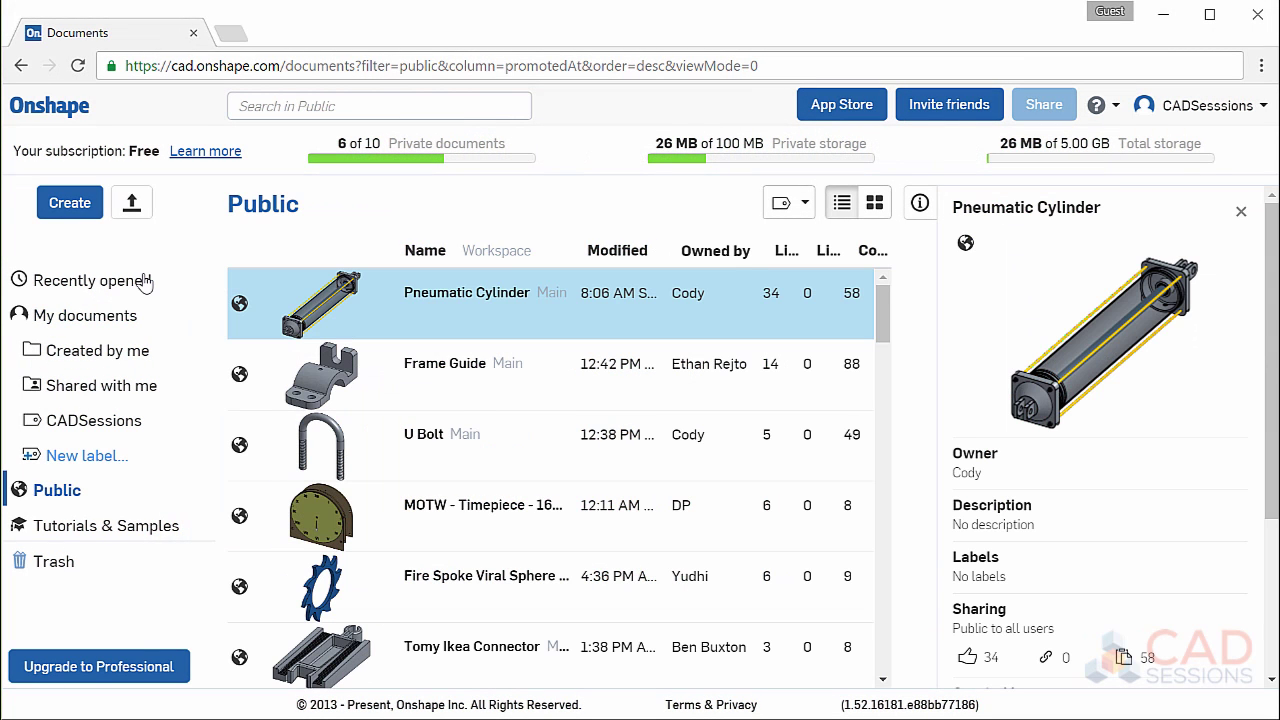
View the recently opened documents, My documents, the created and shared documents, and those labelled CADSessions
click(123, 282)
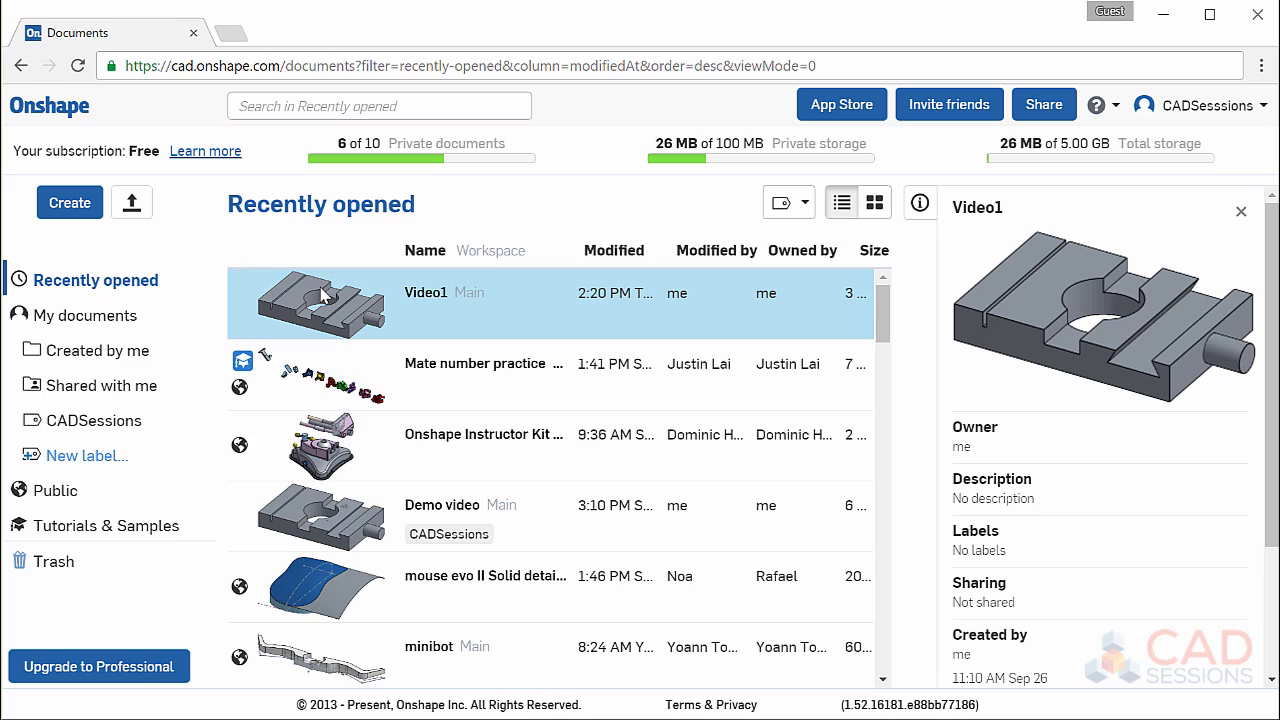
click(143, 316)
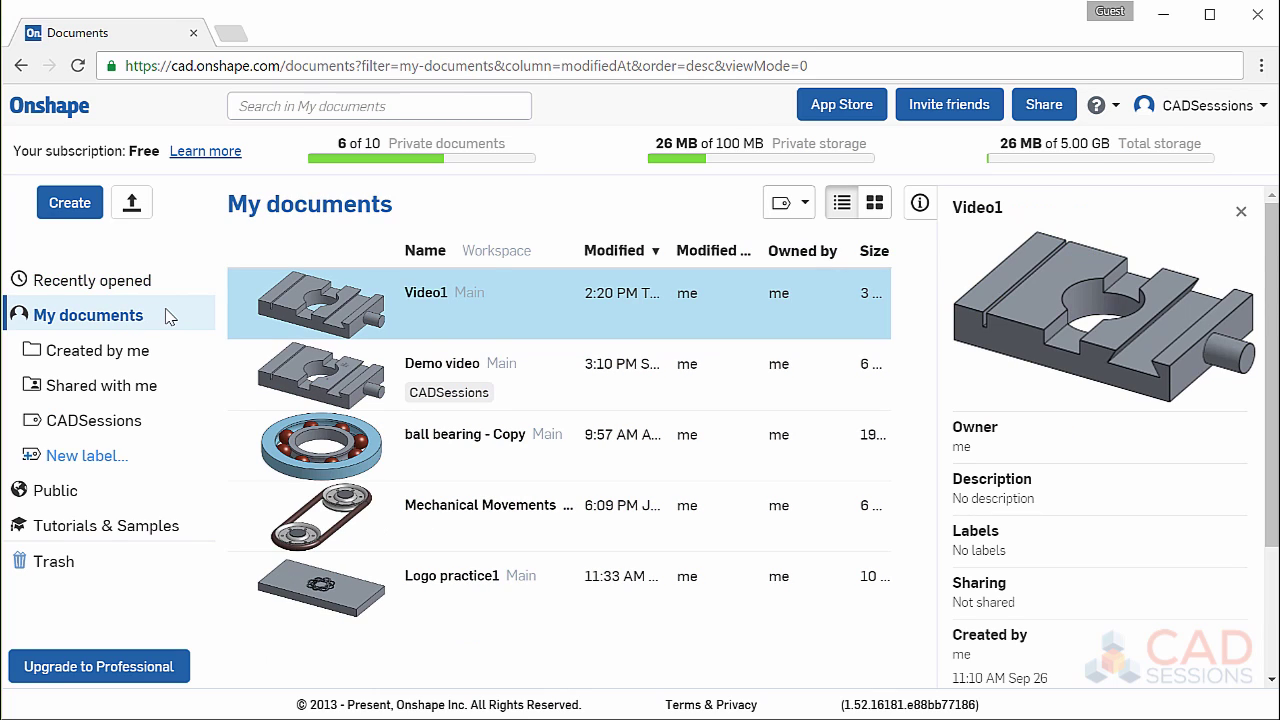
click(143, 350)
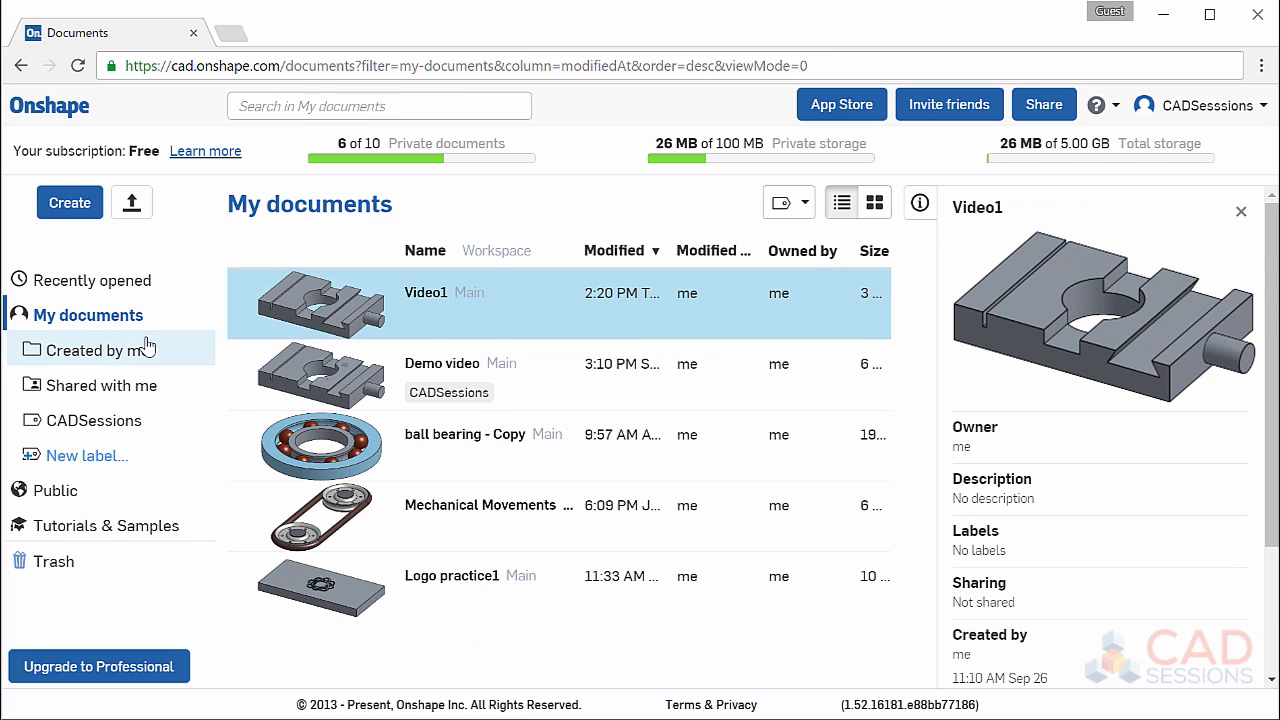
click(145, 384)
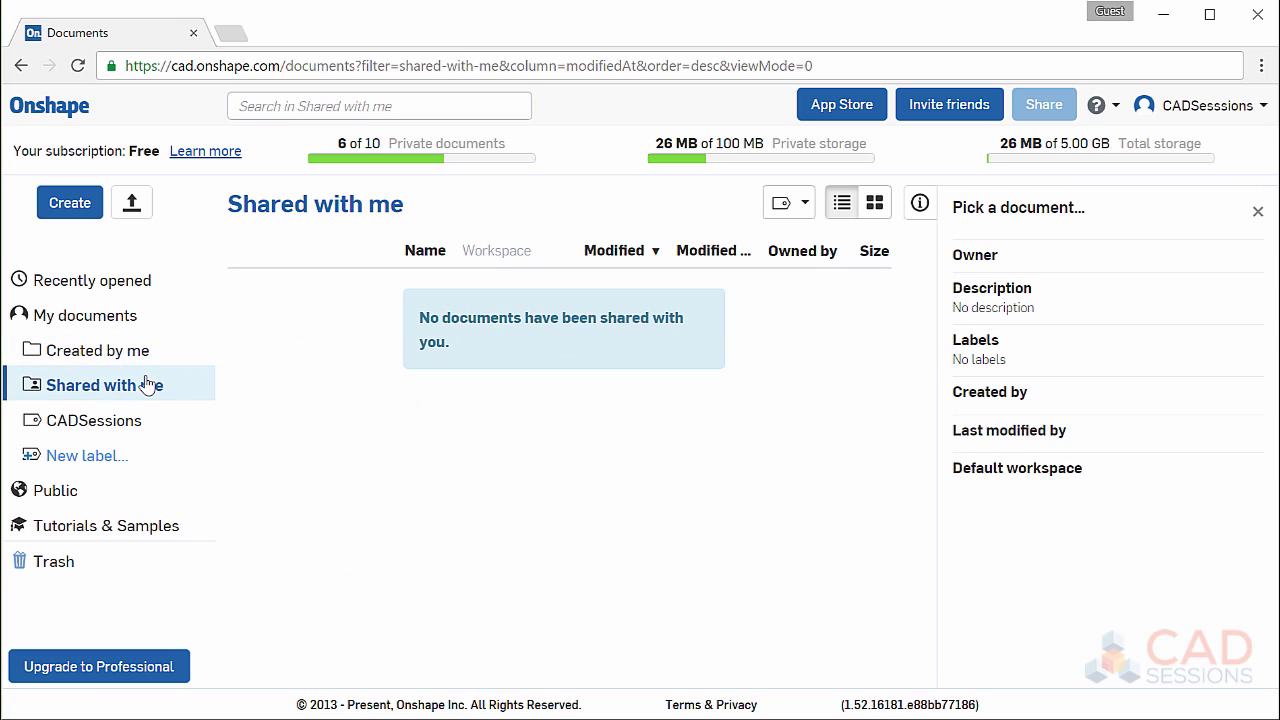
click(138, 421)
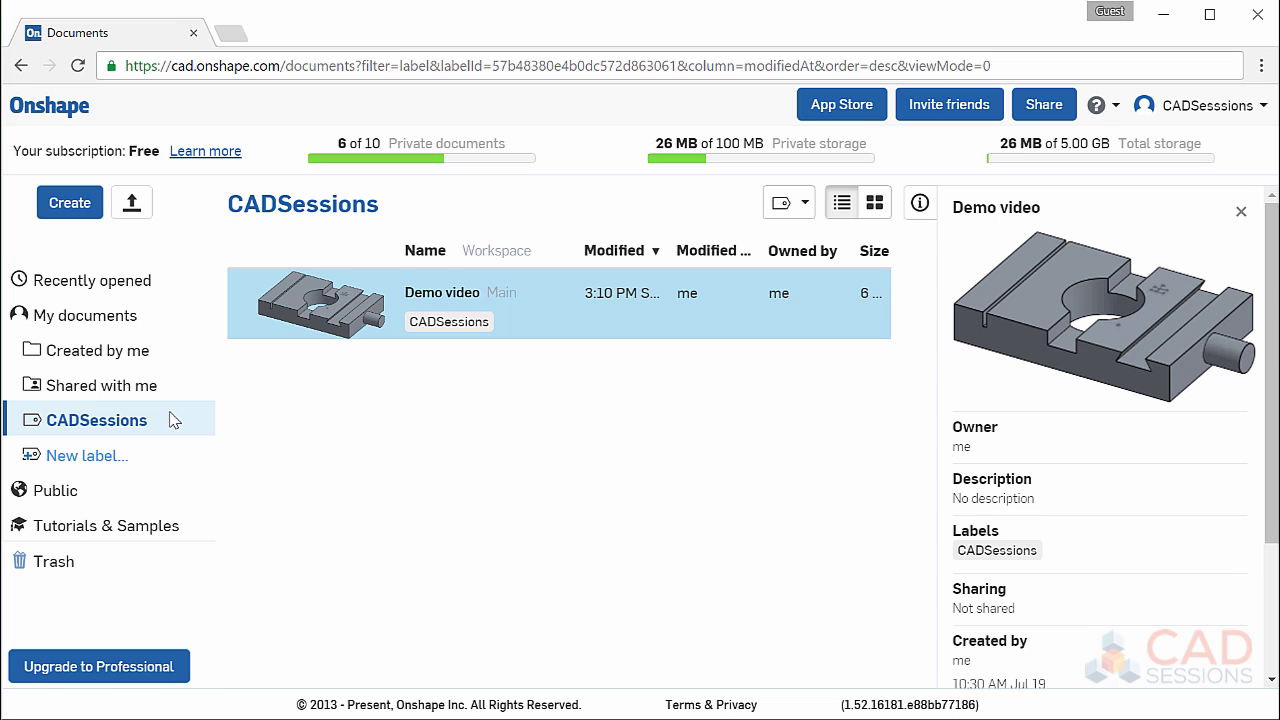
Look through the list of Public documents
click(133, 489)
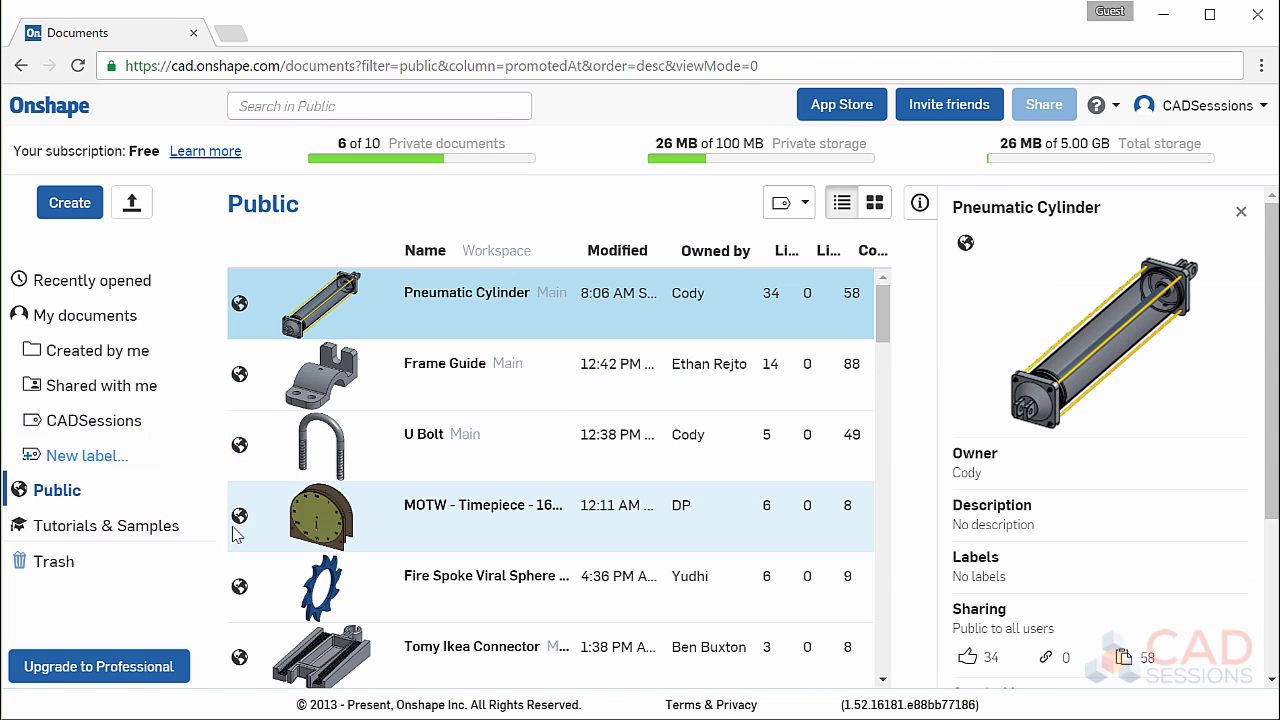
scroll(270, 472, down, 5)
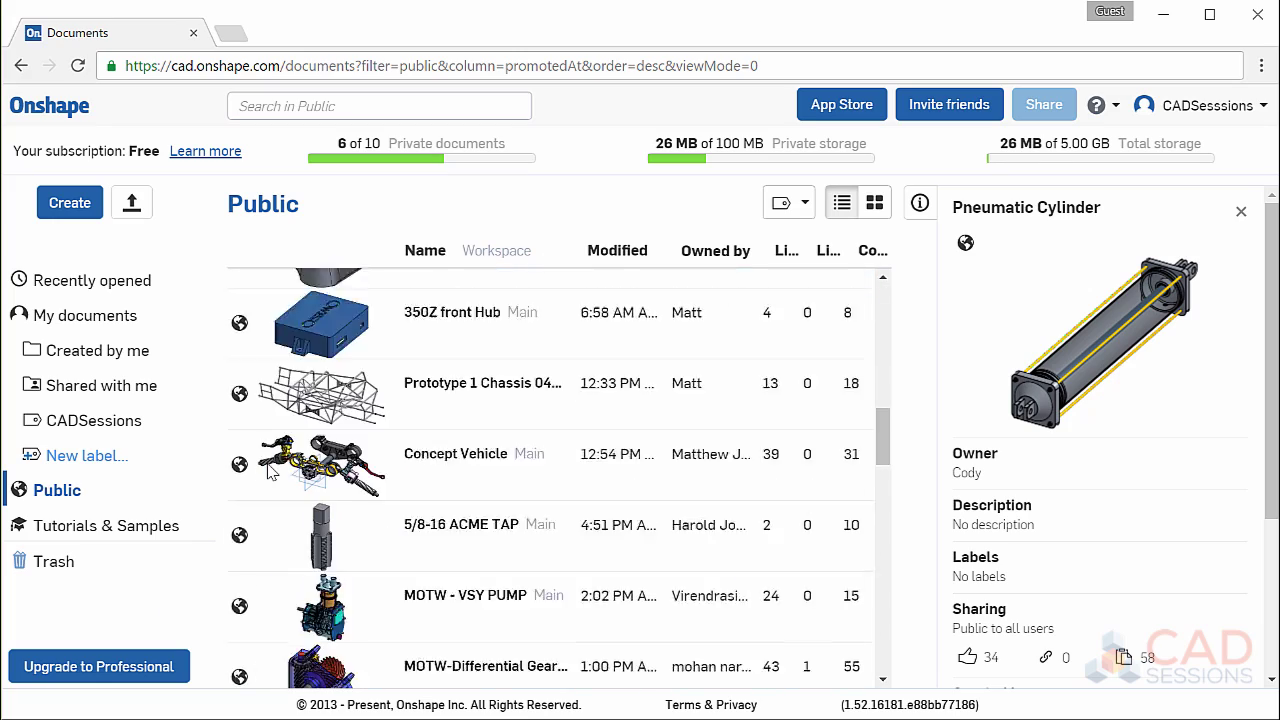
scroll(270, 472, down, 5)
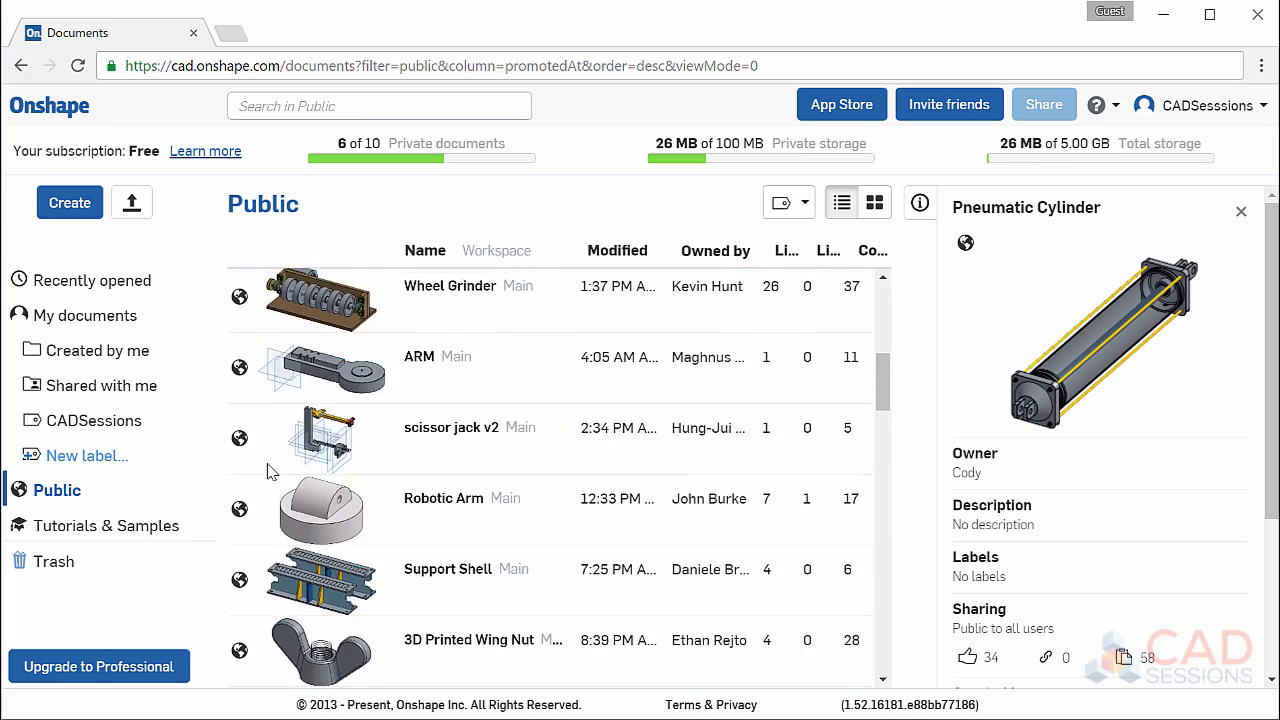
View the Tutorials & Samples and Trash lists, and return to browsing the Public documents
click(177, 530)
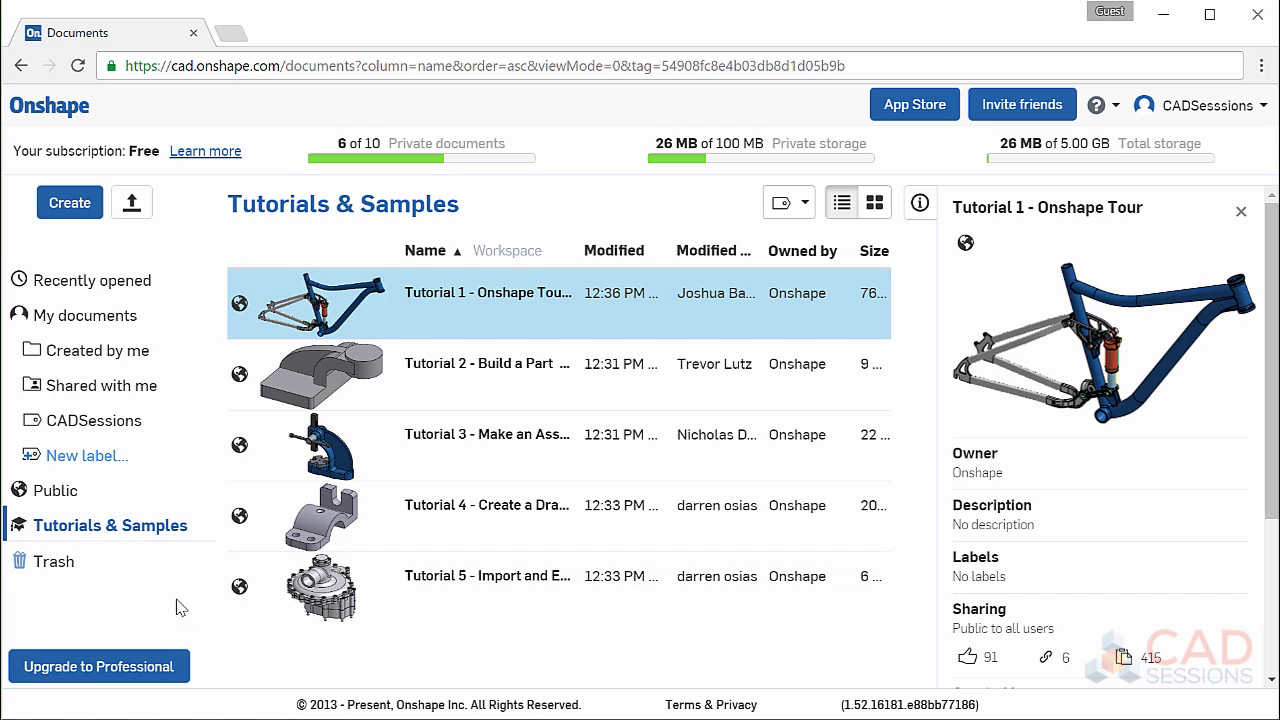
click(145, 575)
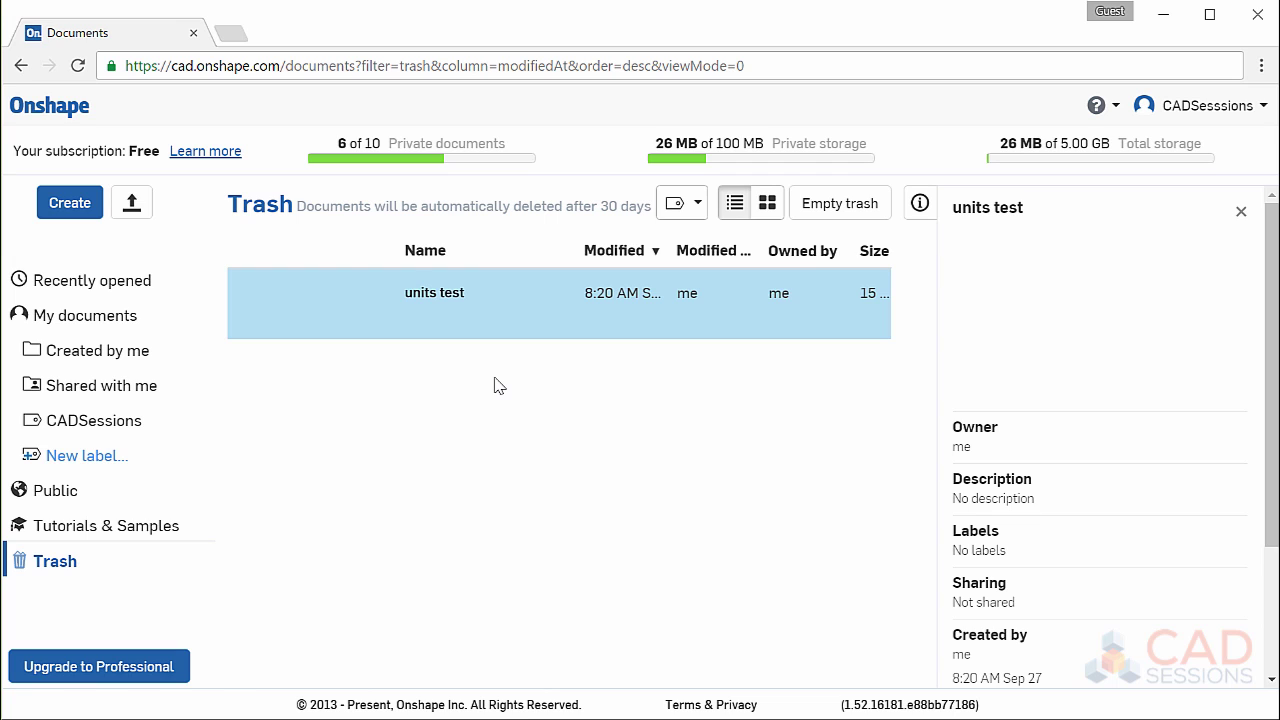
click(118, 492)
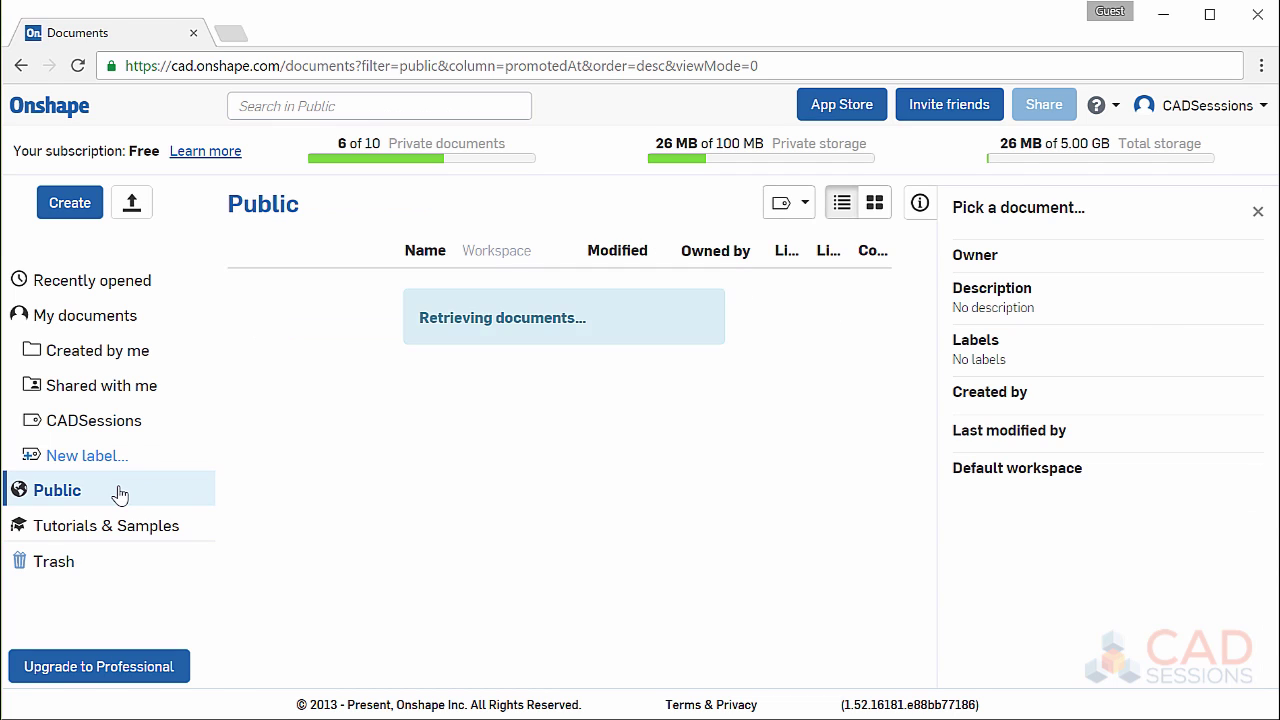
scroll(386, 420, down, 10)
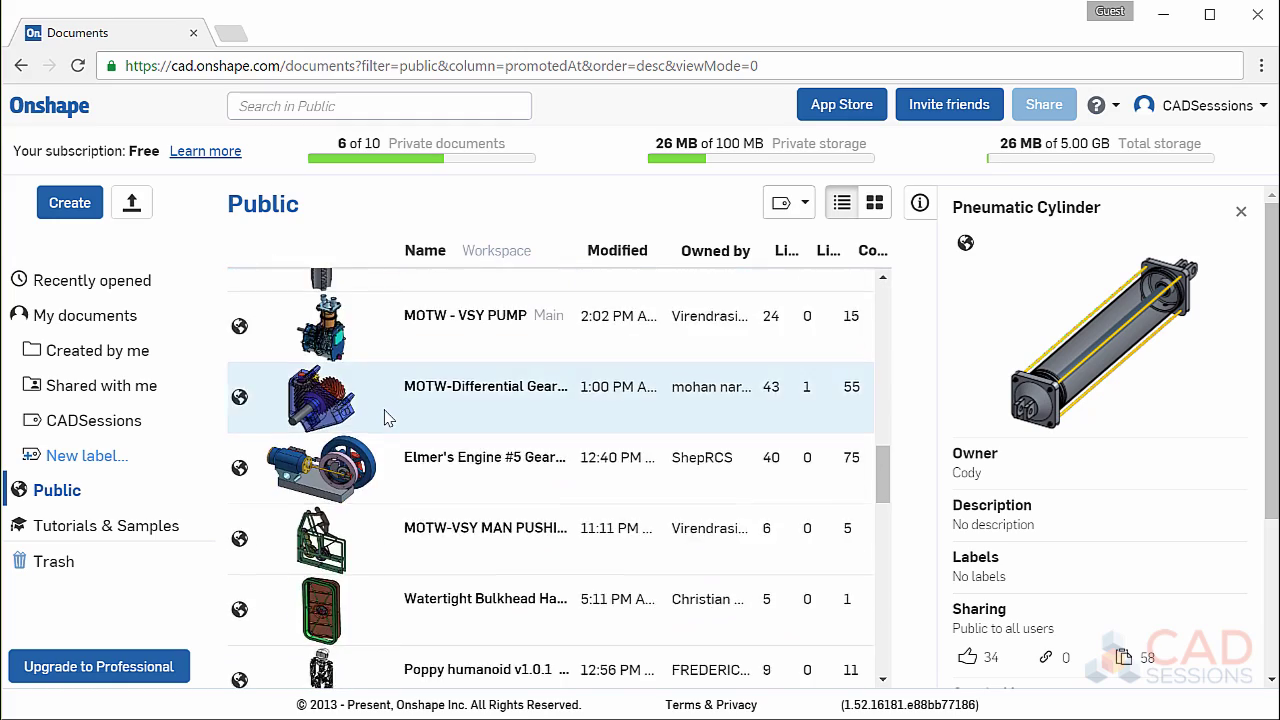
Sort the Public documents by name, modified date, likes, links and copies in turn, and activate the document search
scroll(877, 616, down, 10)
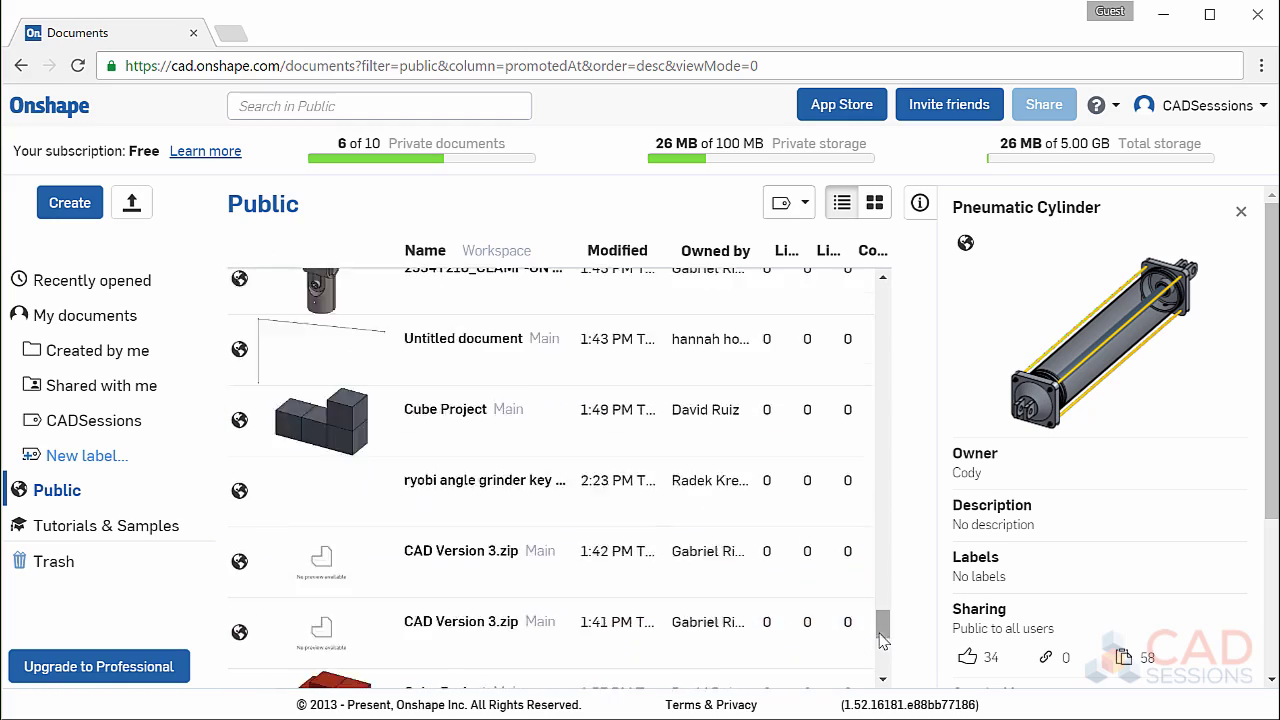
scroll(880, 640, down, 10)
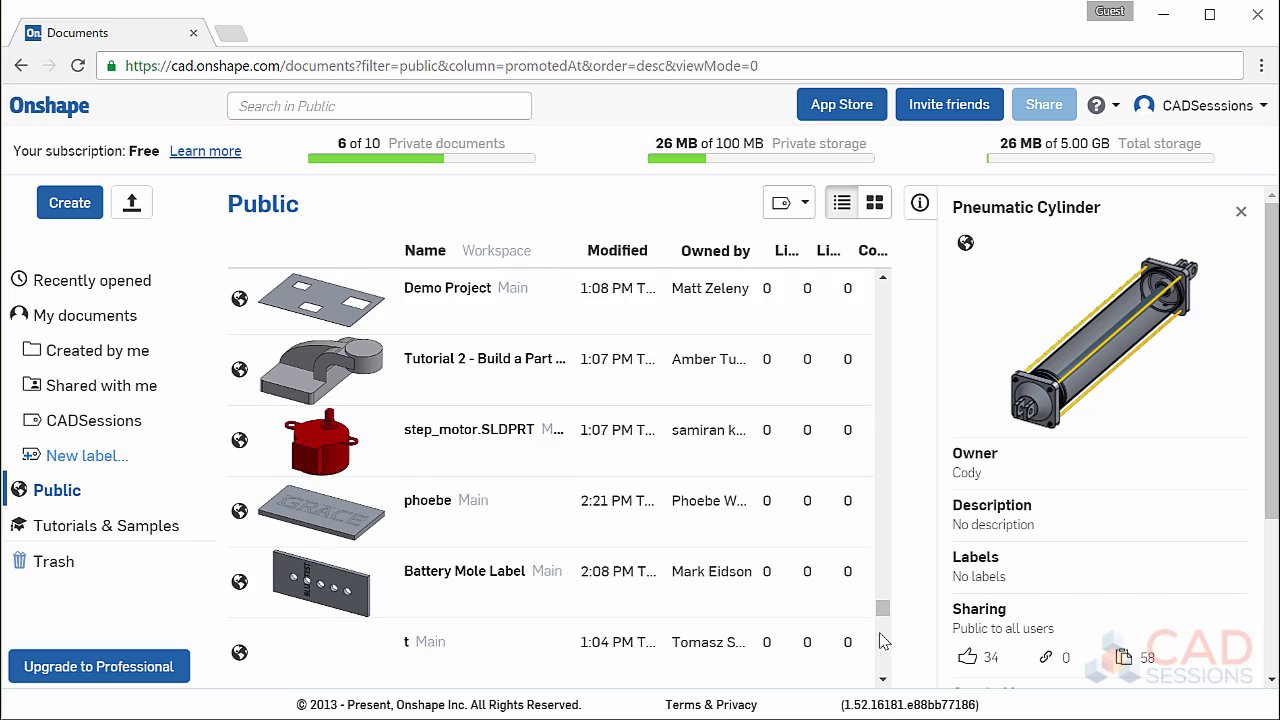
scroll(880, 640, down, 6)
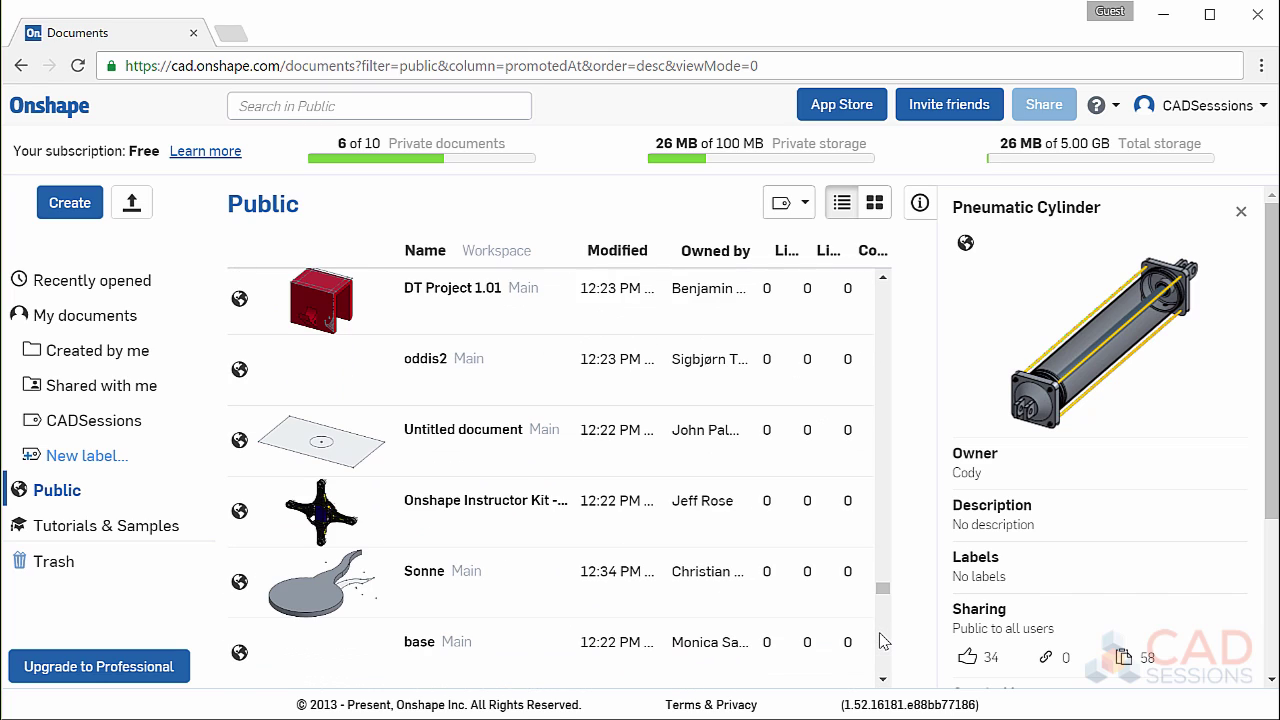
scroll(880, 640, down, 2)
scroll(880, 640, down, 8)
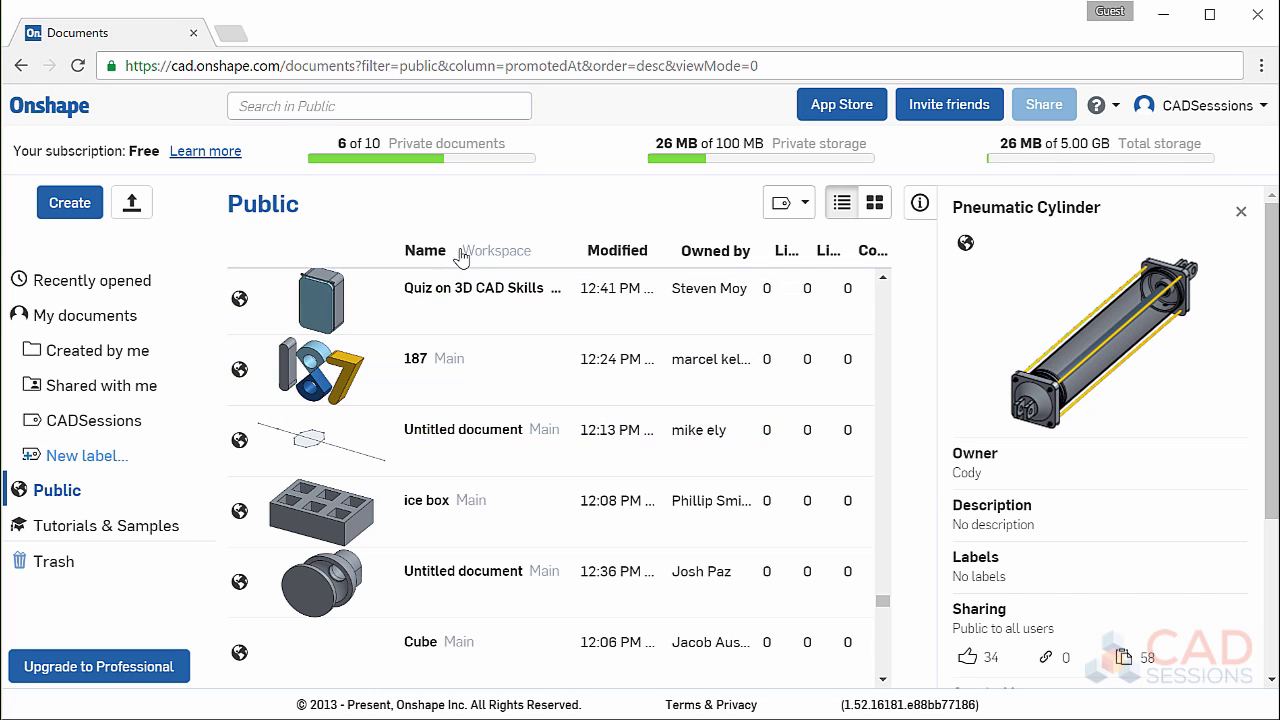
click(433, 254)
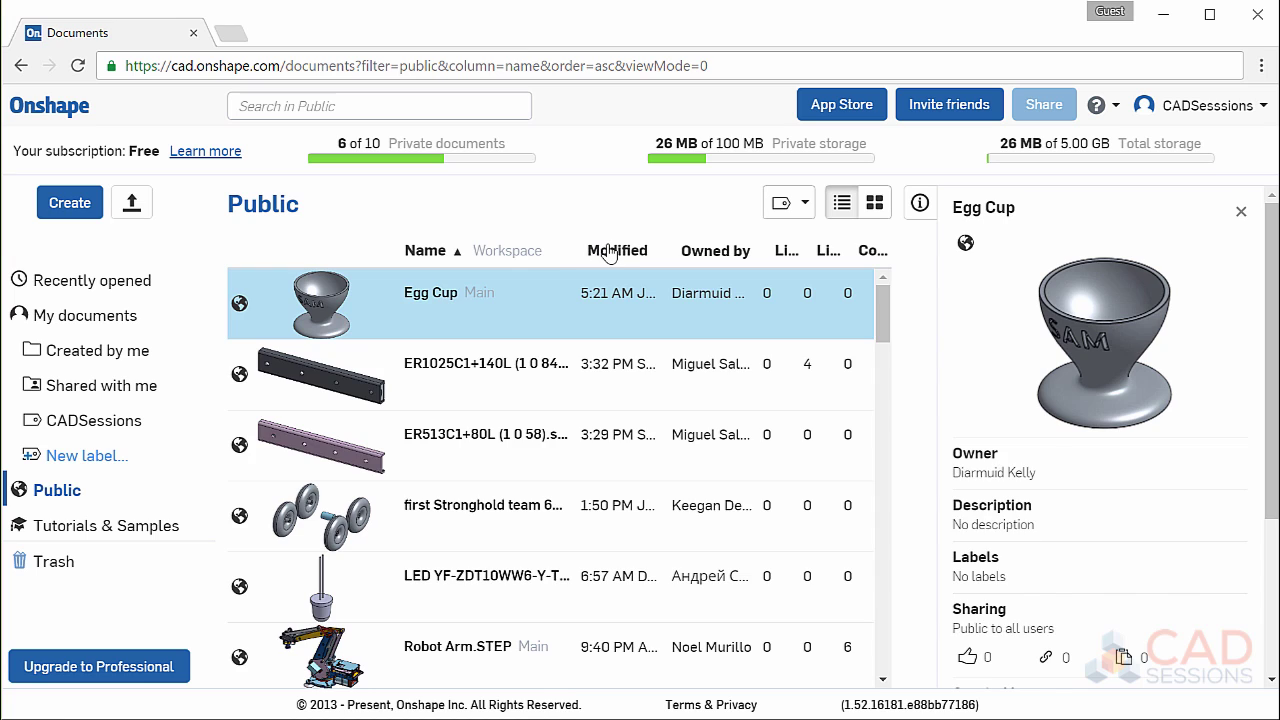
click(608, 251)
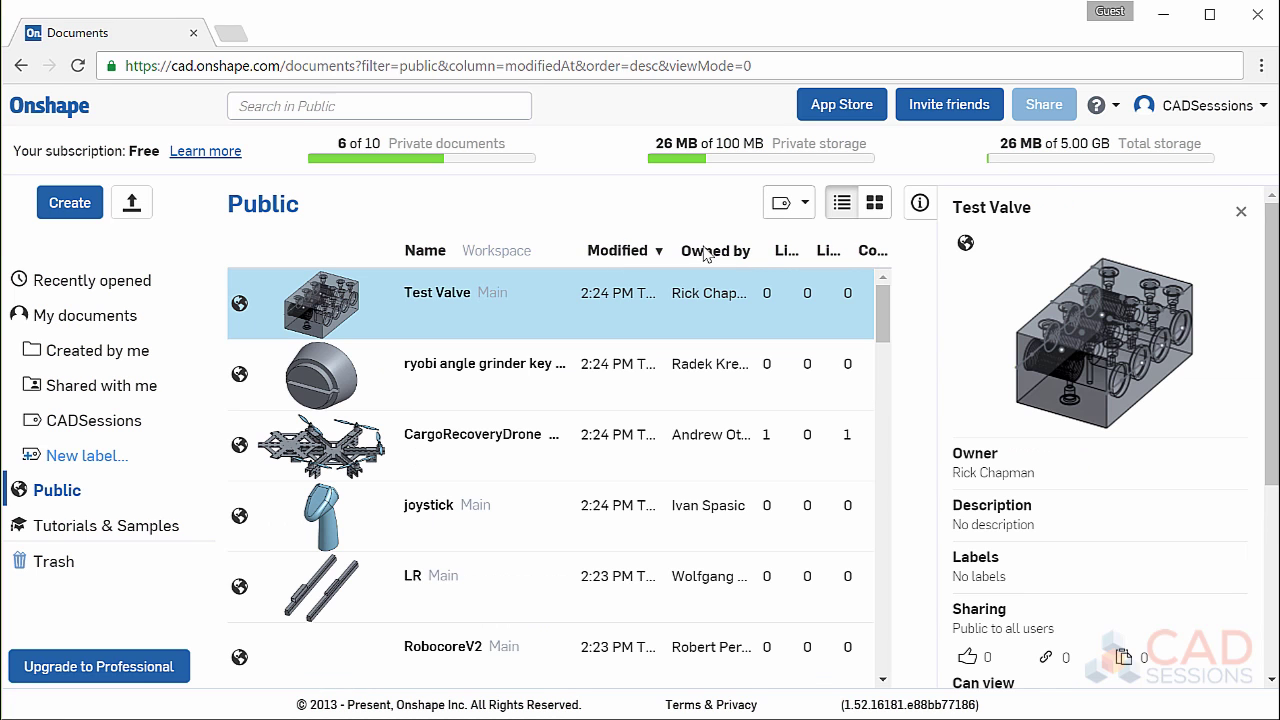
click(772, 252)
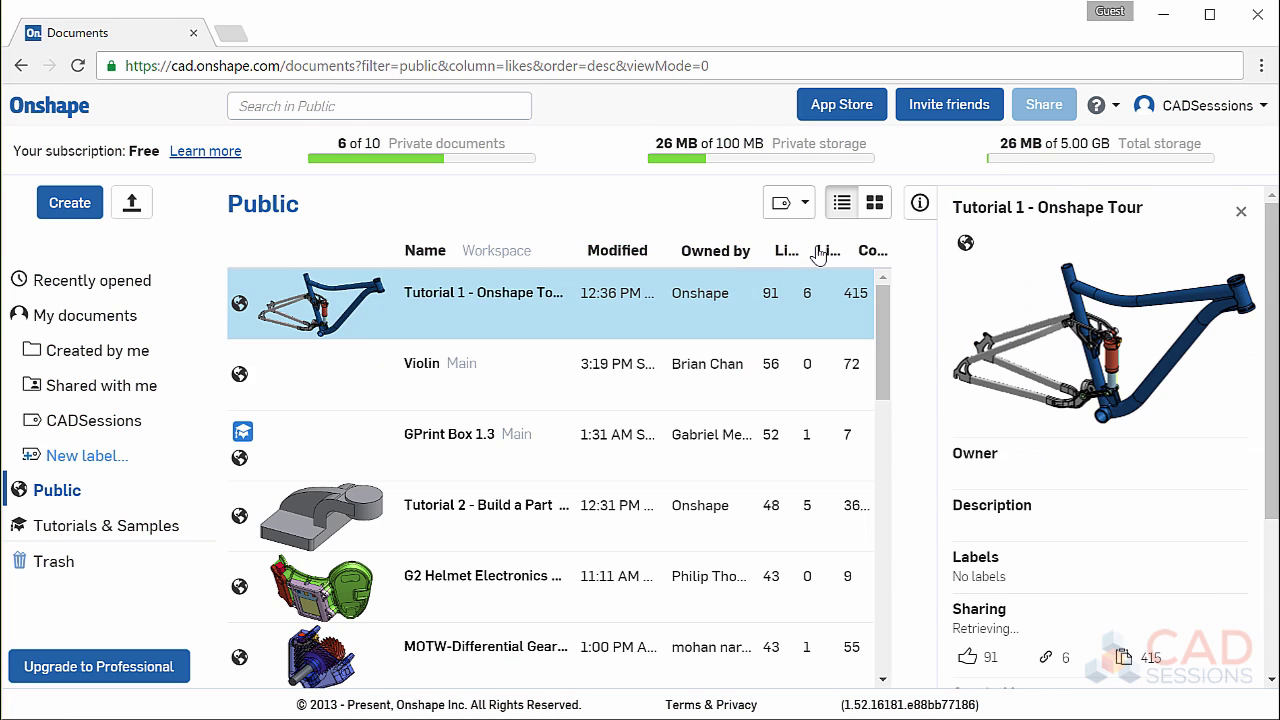
click(819, 252)
click(860, 251)
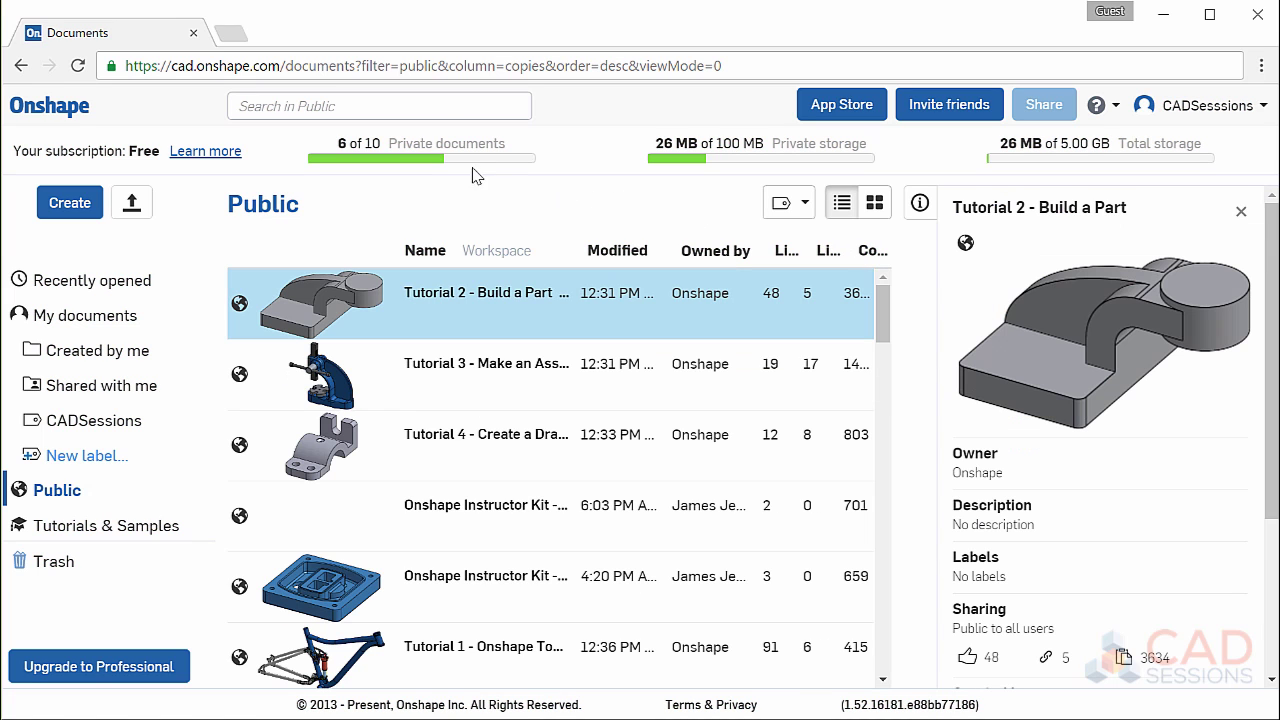
click(441, 118)
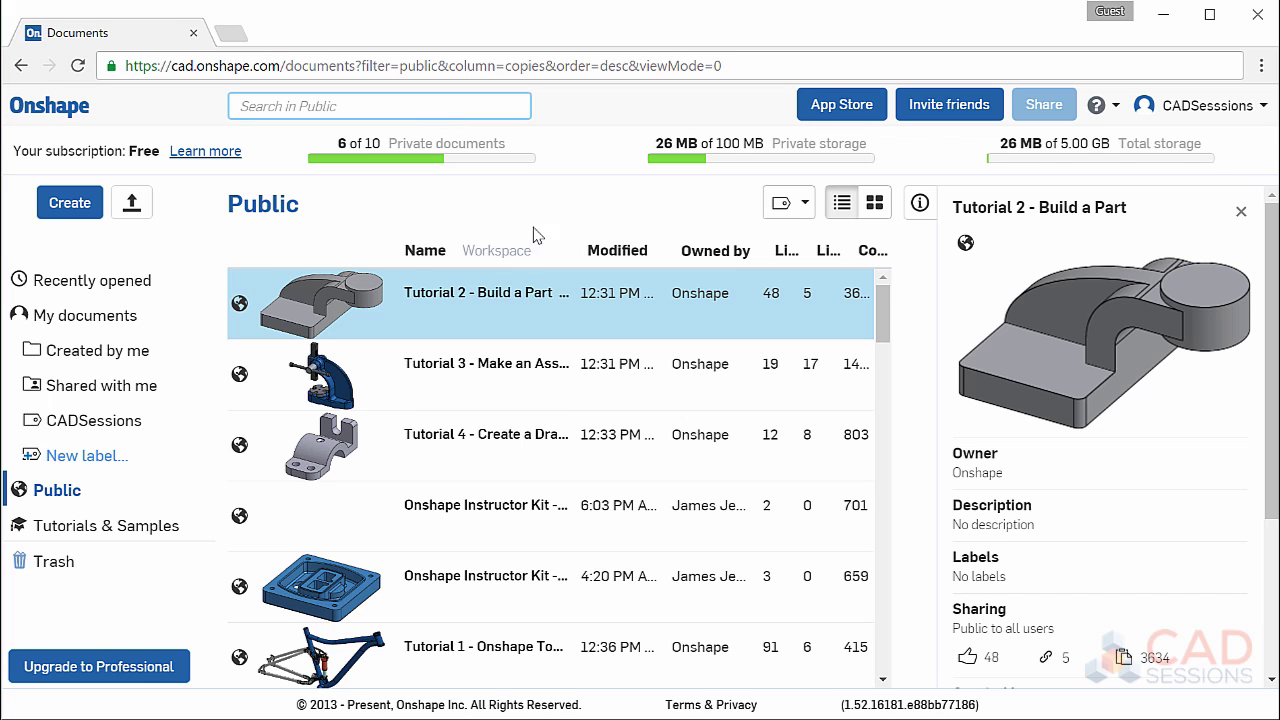
Browse the Public documents as a thumbnail grid and return to the list view
click(876, 212)
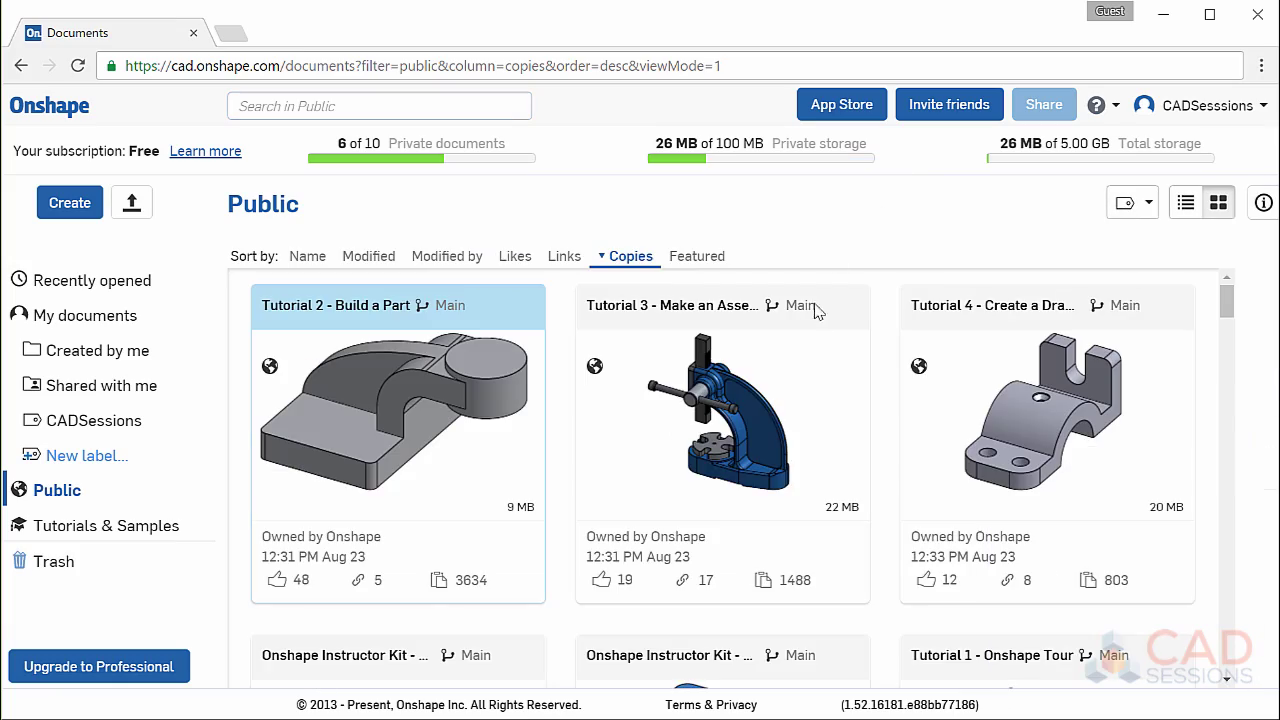
scroll(814, 312, down, 6)
scroll(814, 328, down, 15)
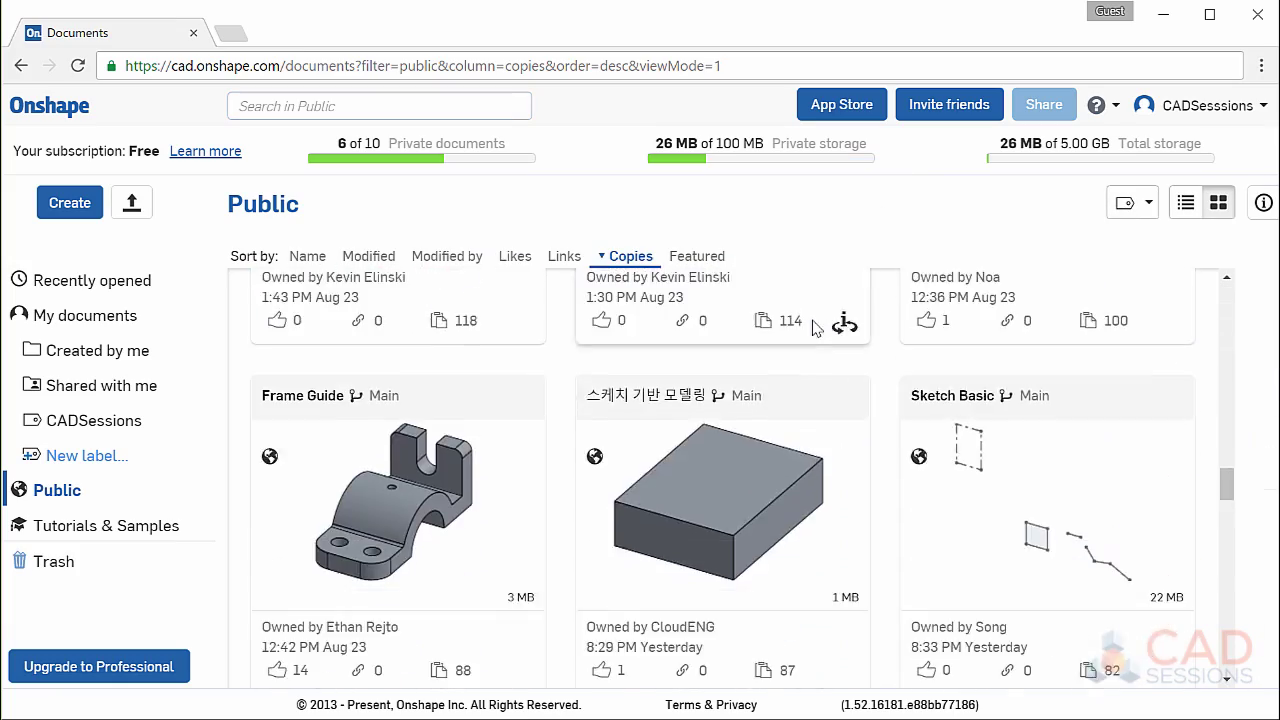
scroll(814, 328, up, 15)
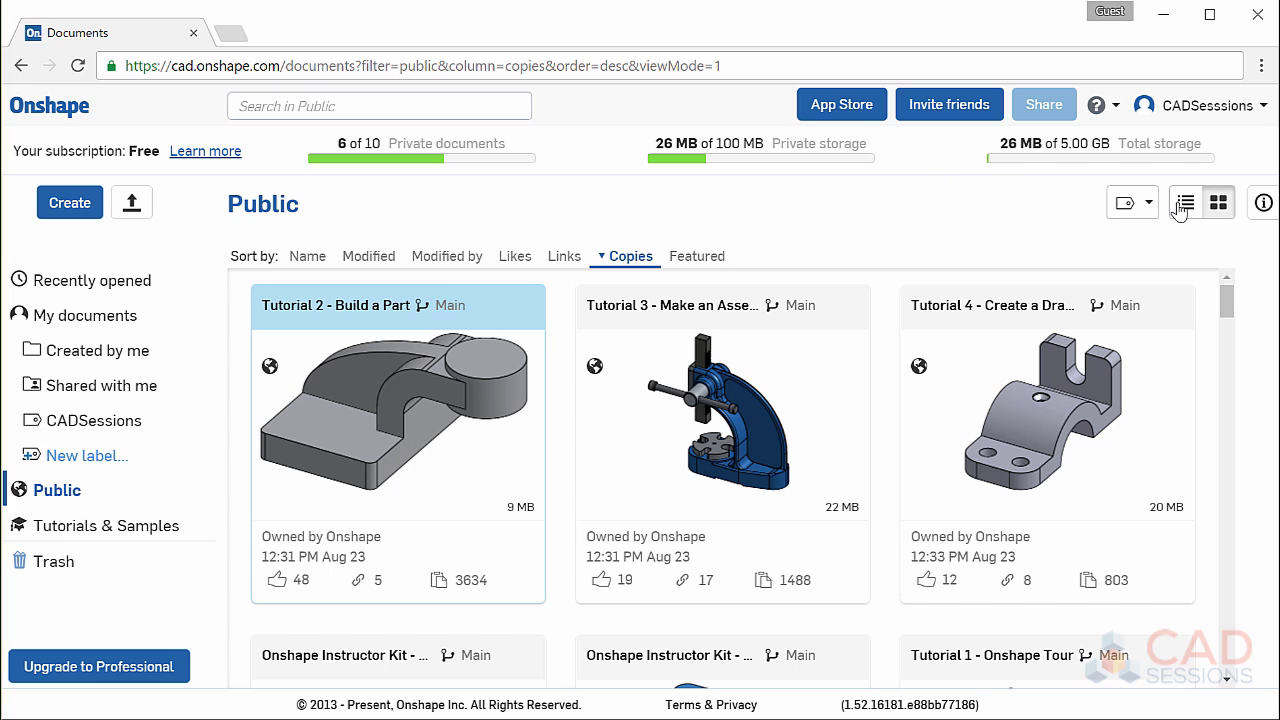
click(1185, 203)
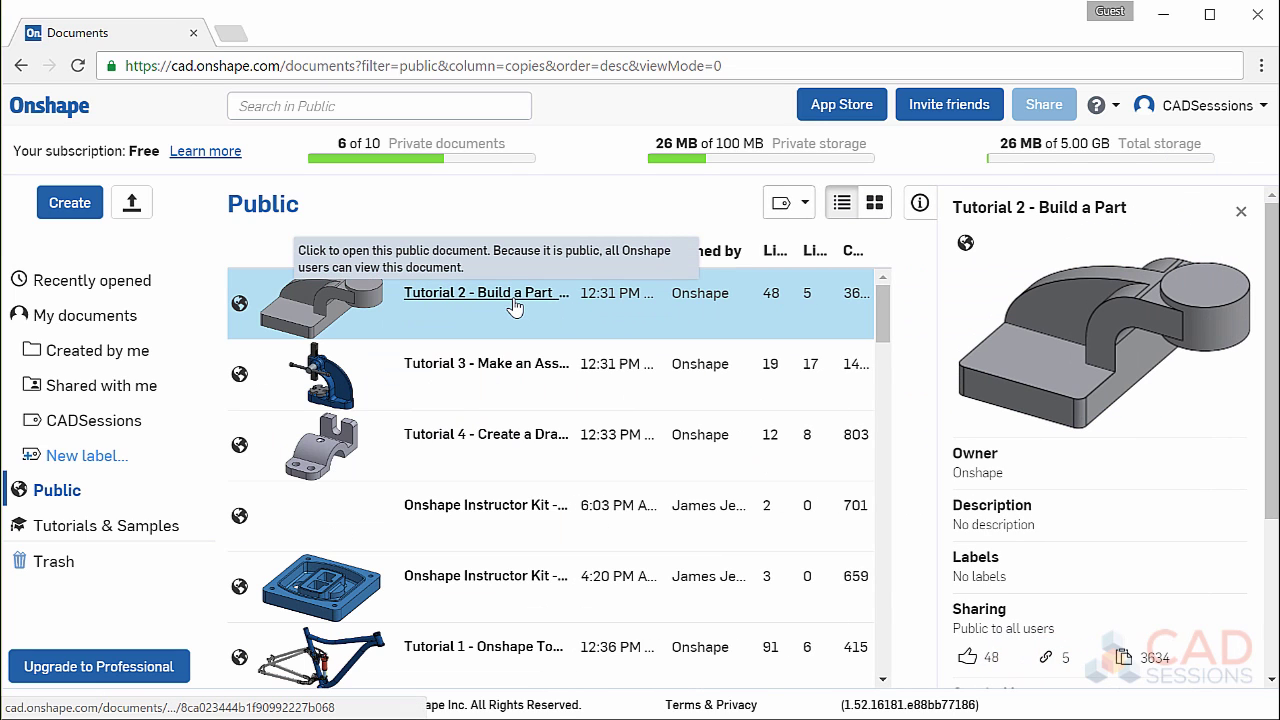
Go to My documents and select Video1 to view its details
click(62, 316)
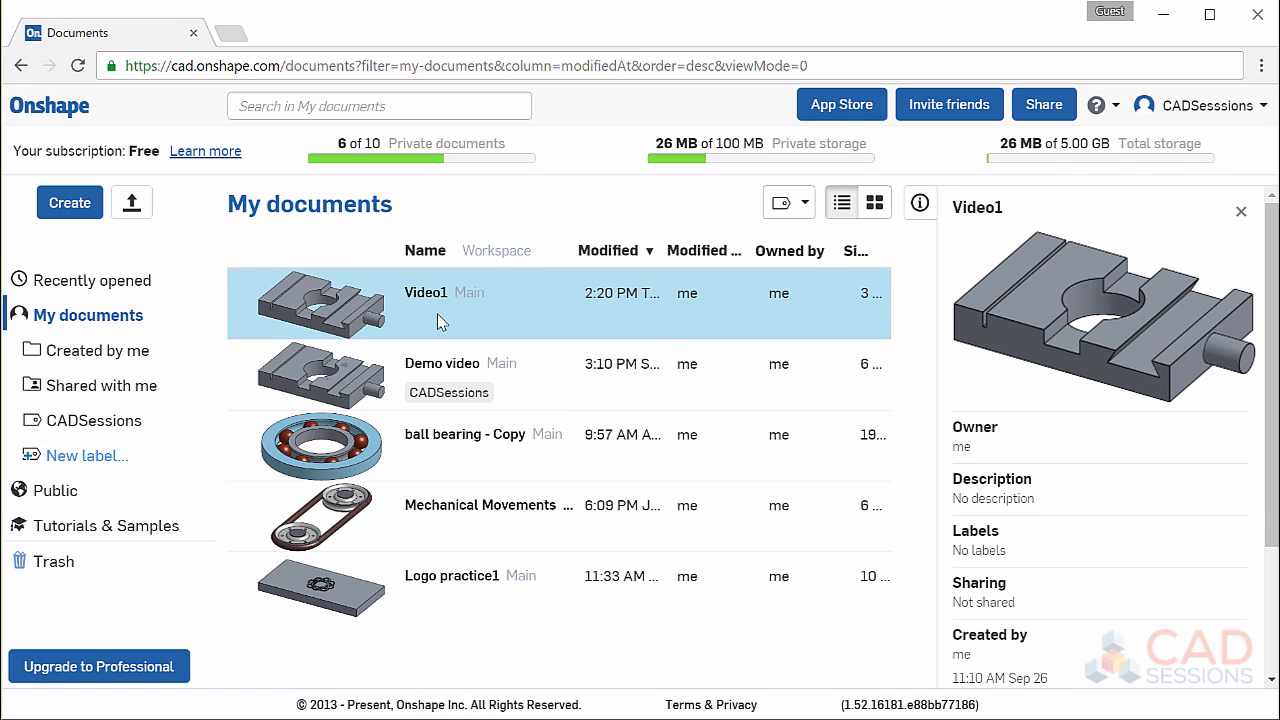
click(536, 312)
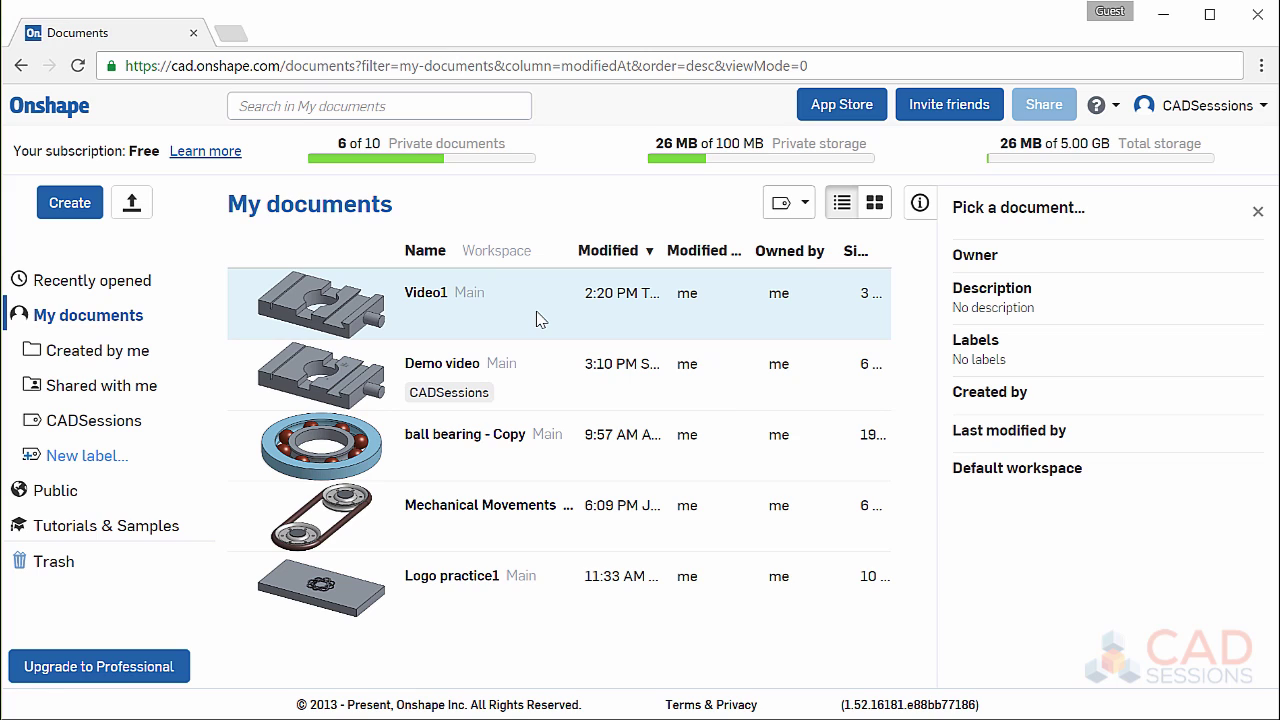
click(543, 320)
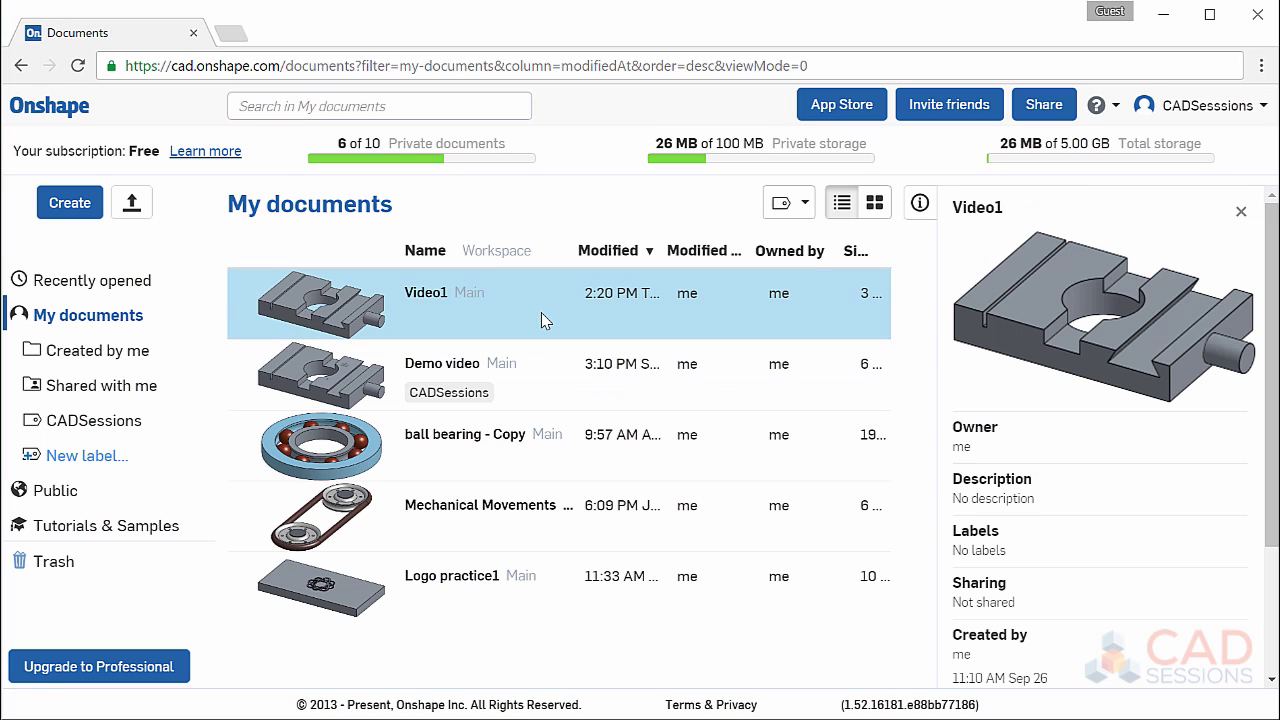
Return to the Public documents, view the actions available for Frame Guide and browse the rest of the list
click(115, 492)
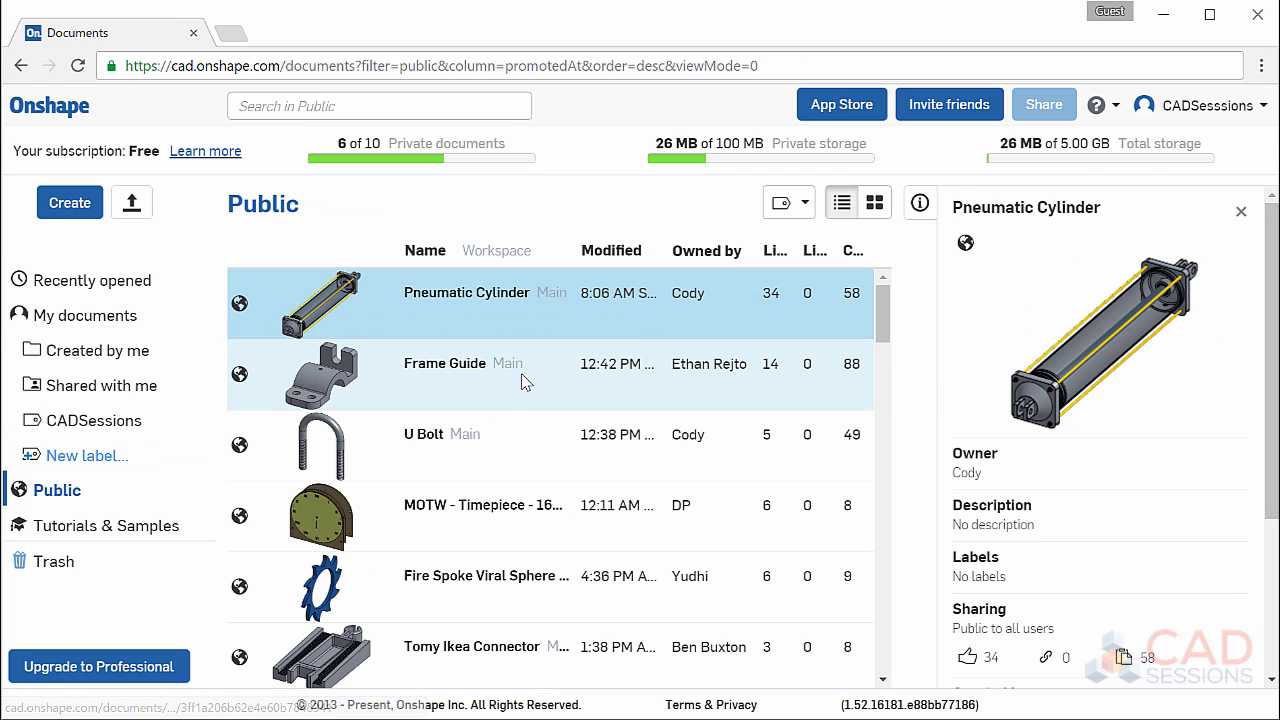
right_click(486, 392)
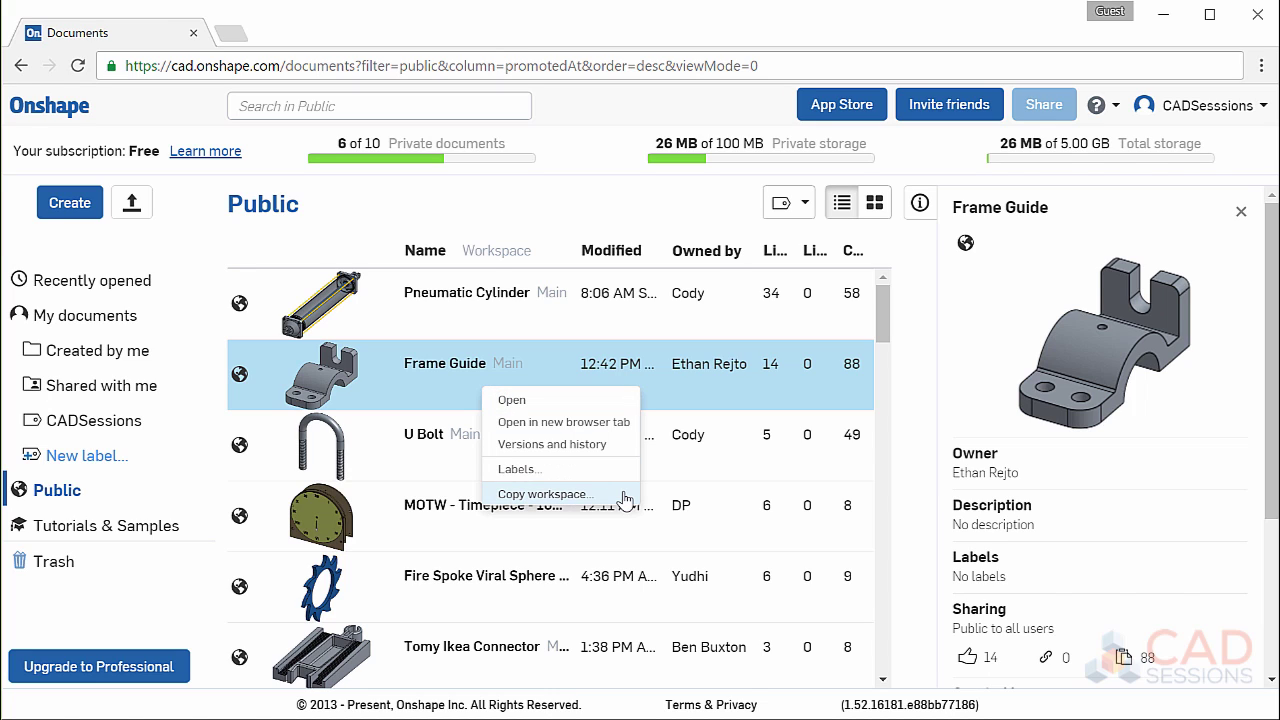
click(564, 382)
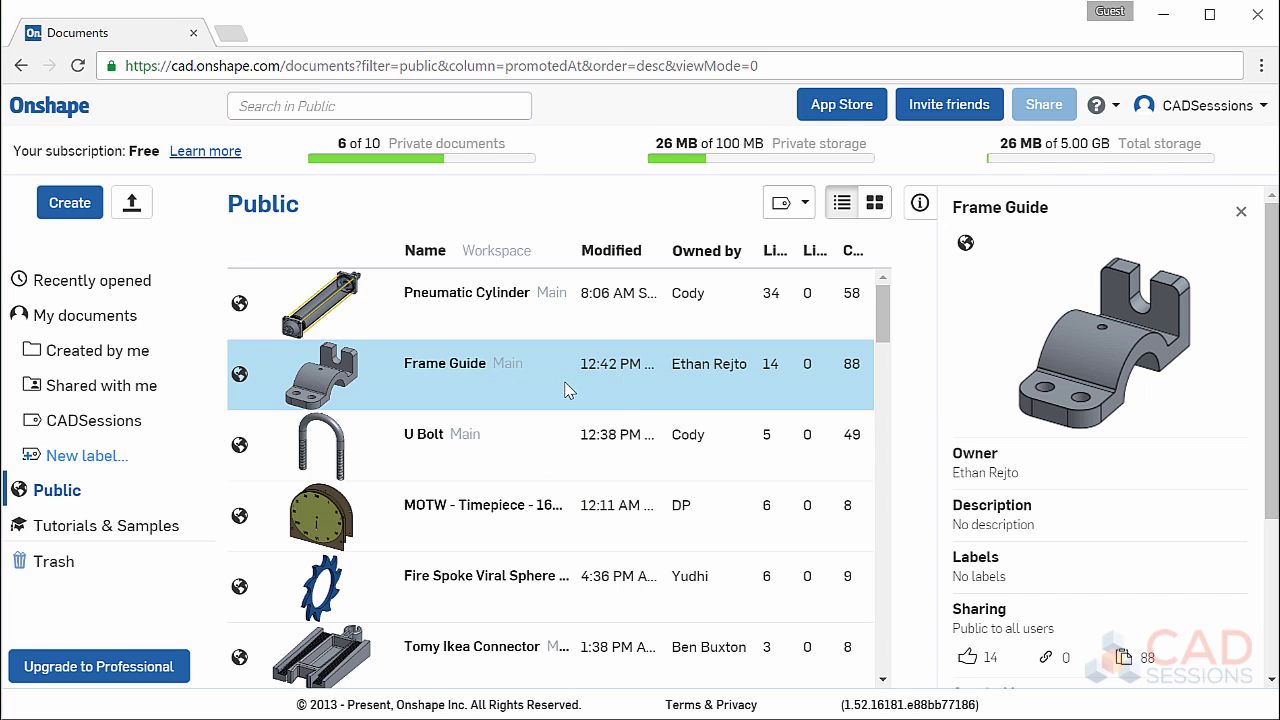
scroll(565, 390, down, 10)
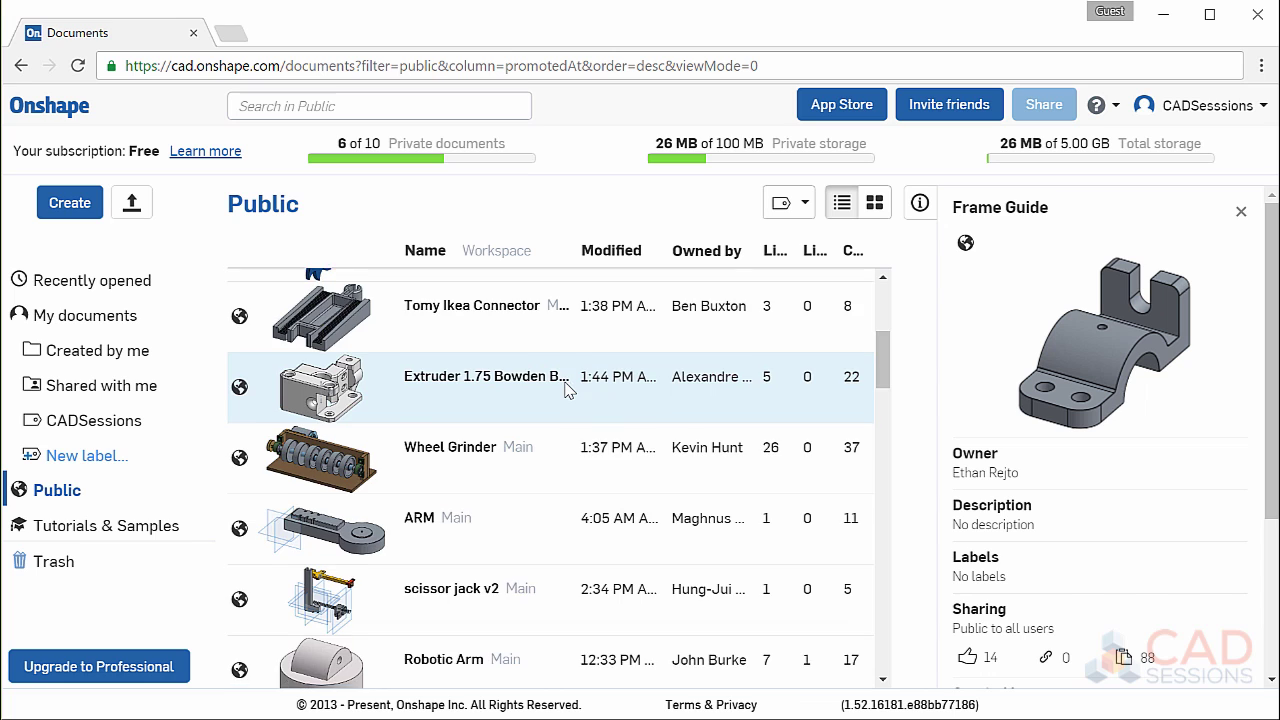
scroll(565, 390, down, 5)
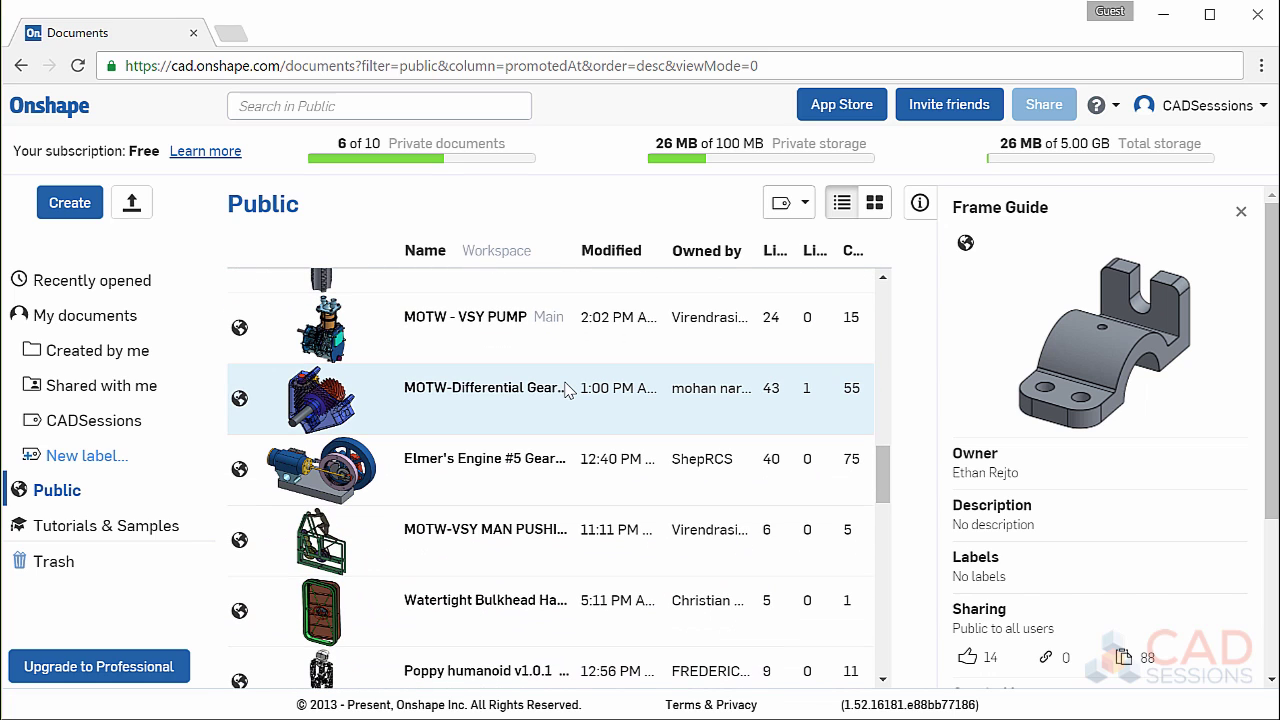